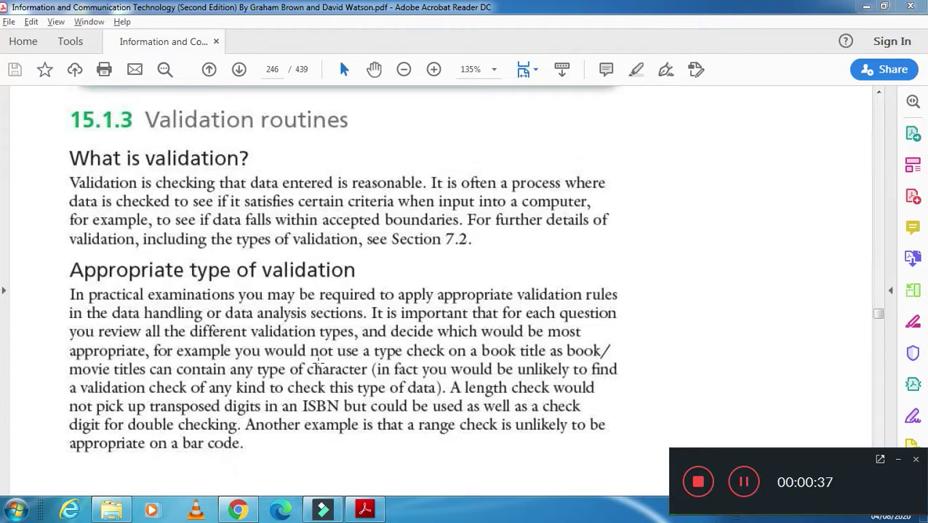
Scroll the textbook to page 247's table weighing validation checks for gym's Month field
left_click(277, 341)
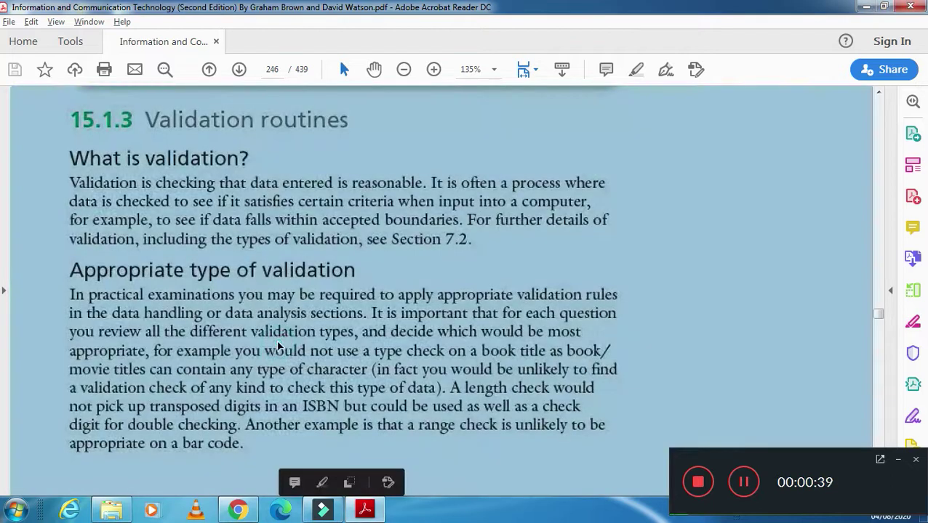
scroll(277, 342, "down", 3)
left_click(276, 339)
scroll(277, 341, "down", 3)
scroll(277, 341, "down", 5)
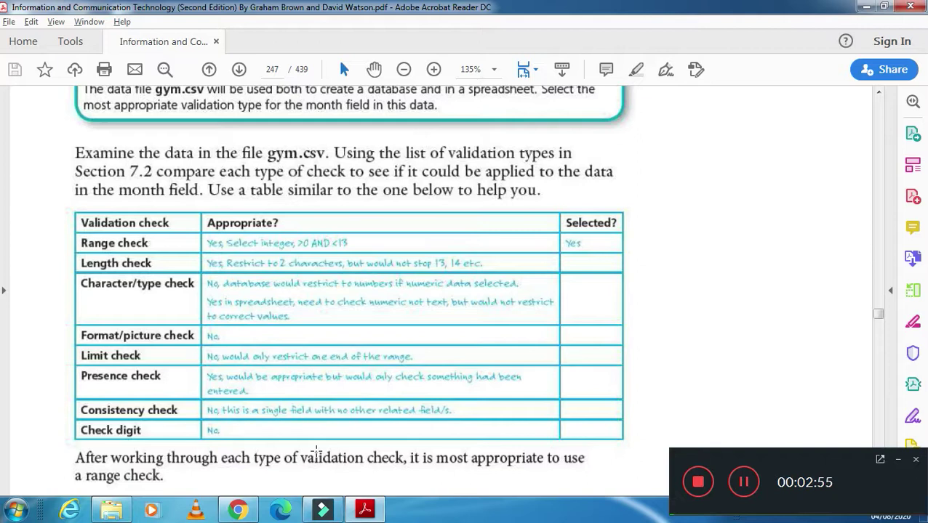
scroll(316, 451, "up", 1)
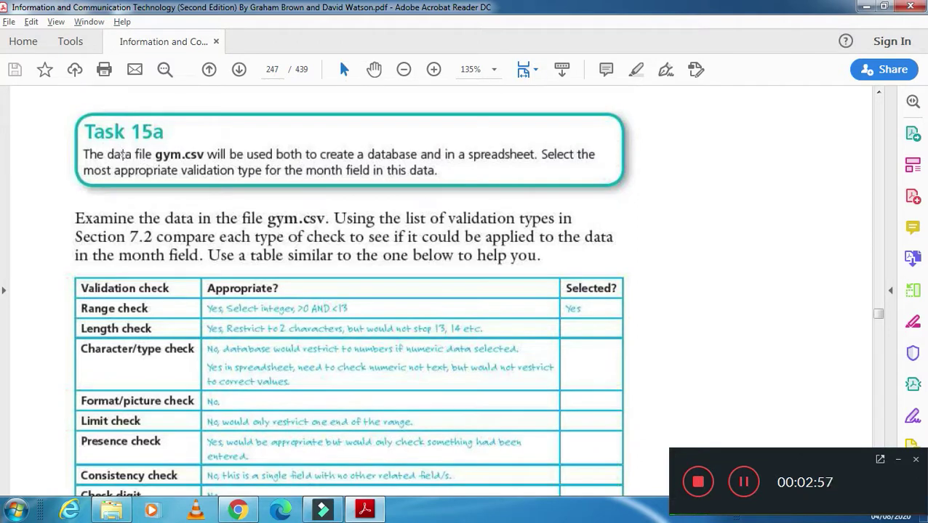
Review the Task 15a brief, then bring the Chapter15 folder window forward
left_click(897, 459)
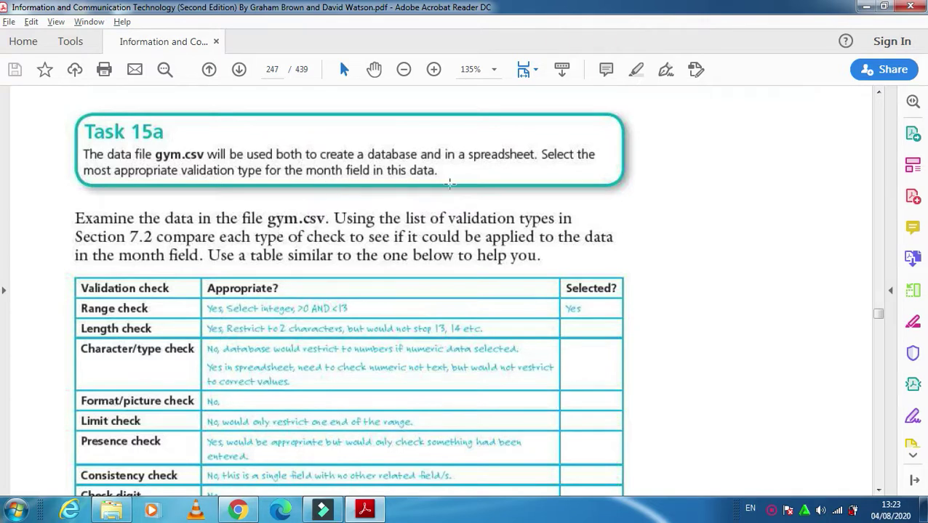
left_click(108, 515)
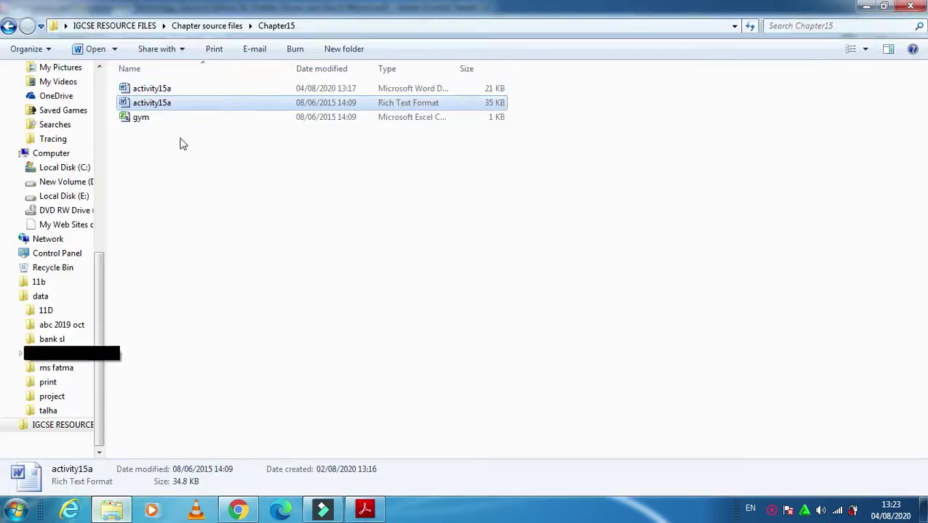
Open gym in Excel, review the Month values in column C, then return to Task 15a
double_click(139, 120)
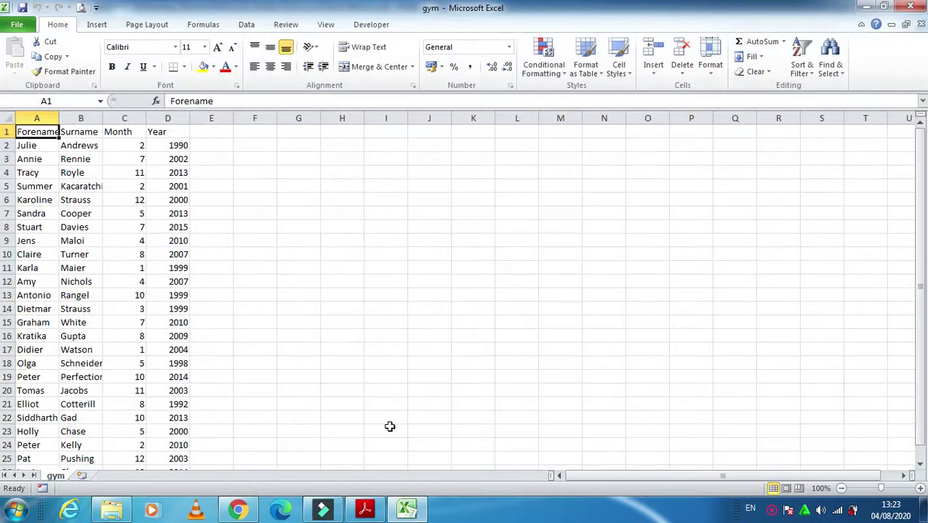
left_click(141, 145)
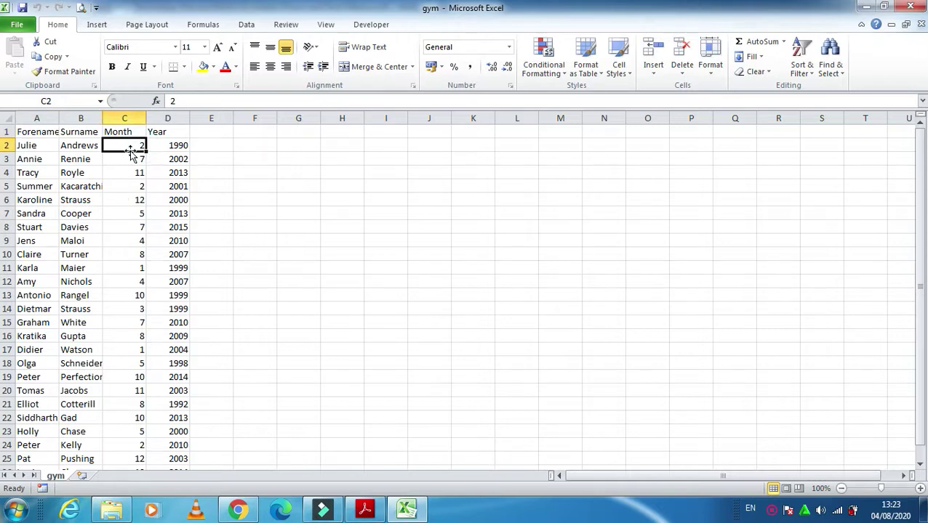
left_click(133, 120)
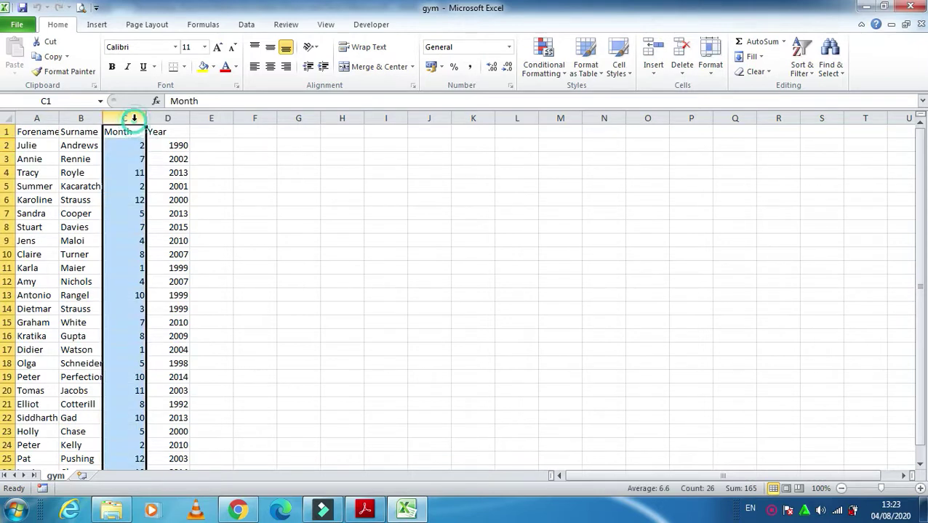
left_click(135, 150)
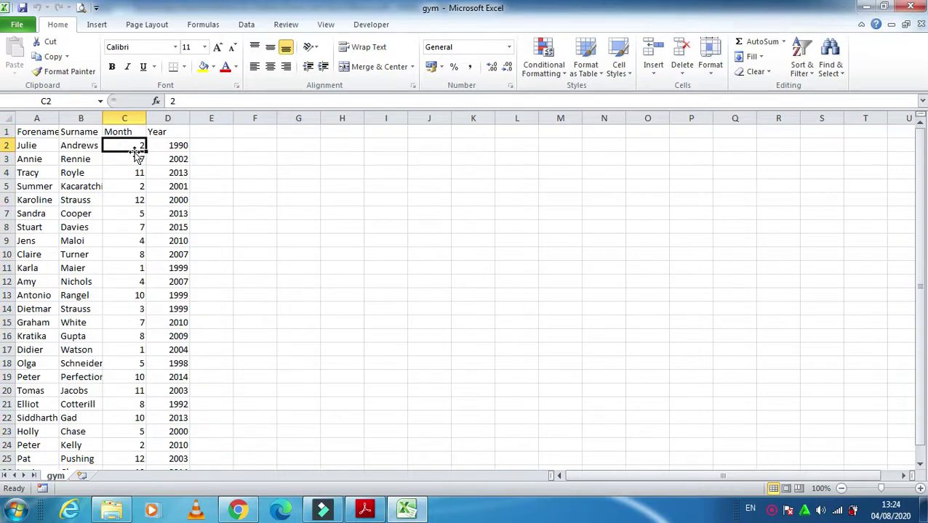
left_click(343, 185)
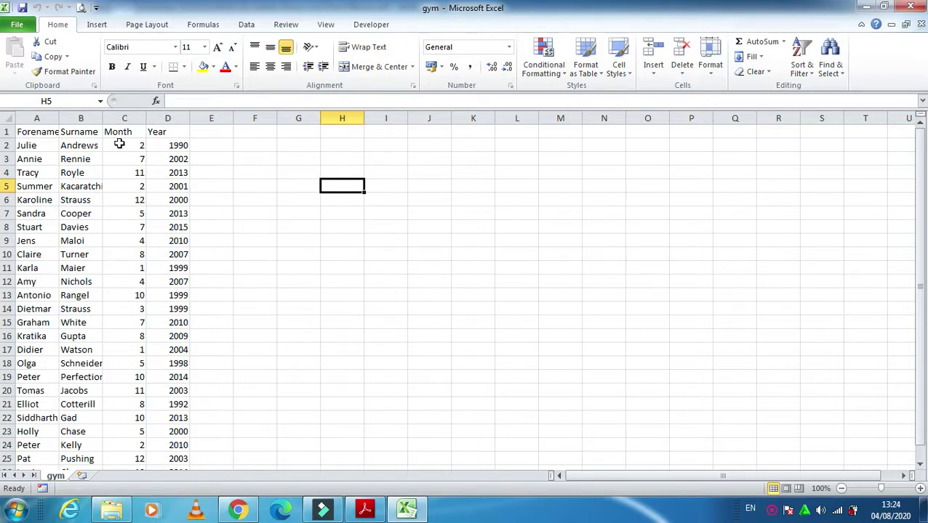
left_click_drag(120, 142, 145, 480)
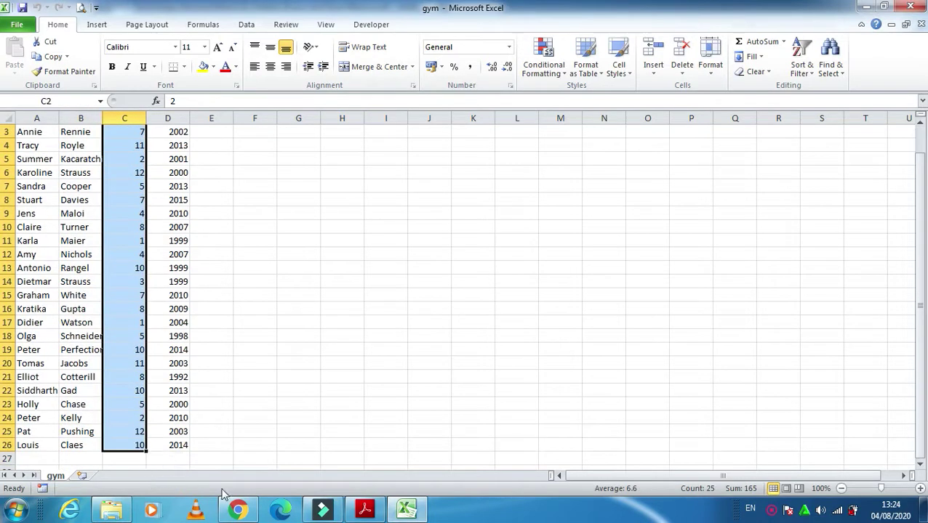
left_click(365, 511)
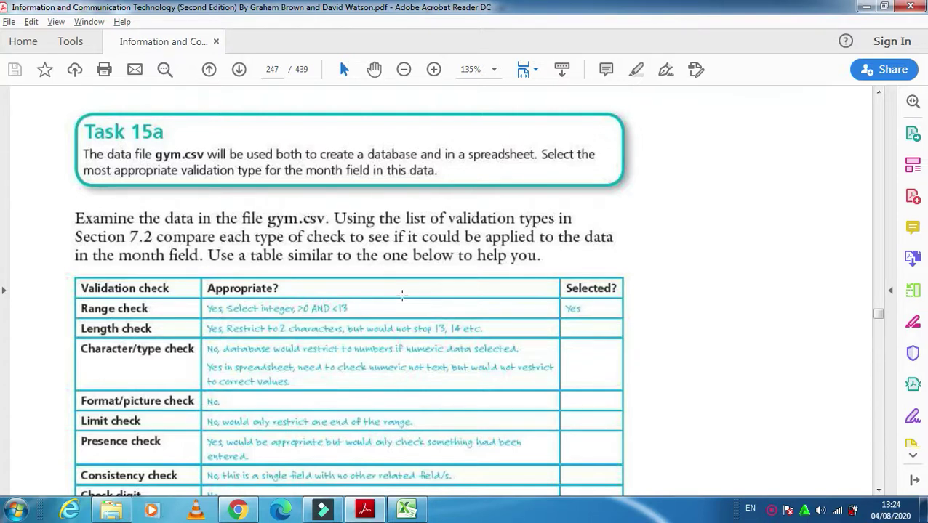
Launch Access 2010 and name the new blank database 'task 15b'
scroll(402, 295, "down", 1)
scroll(402, 295, "down", 8)
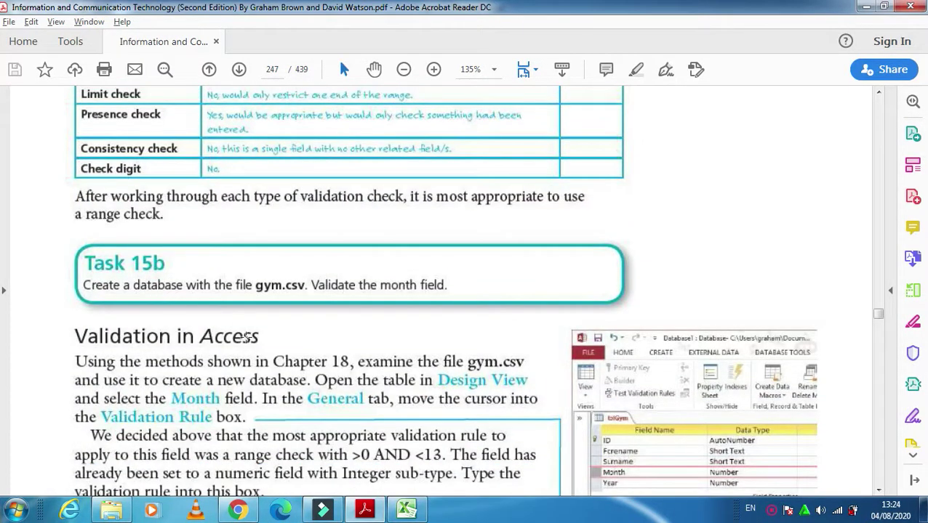
left_click(14, 511)
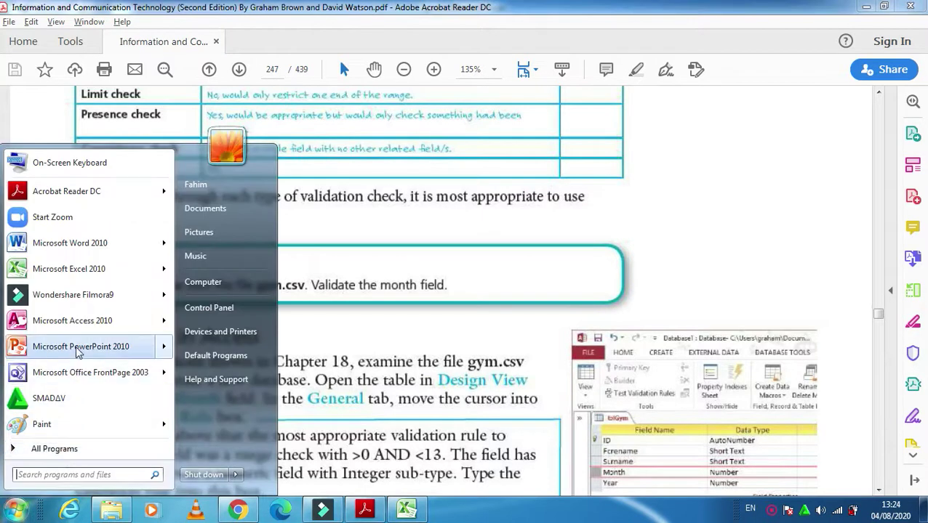
left_click(73, 320)
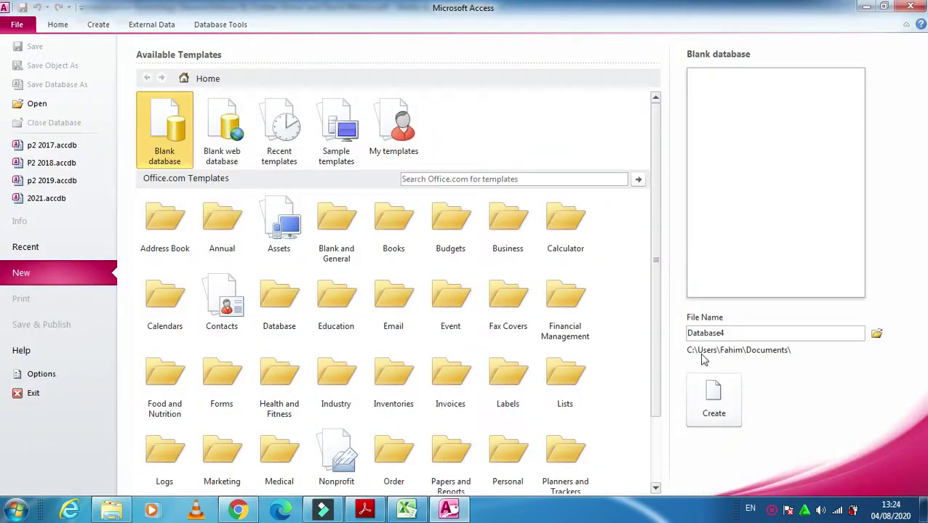
left_click(754, 332)
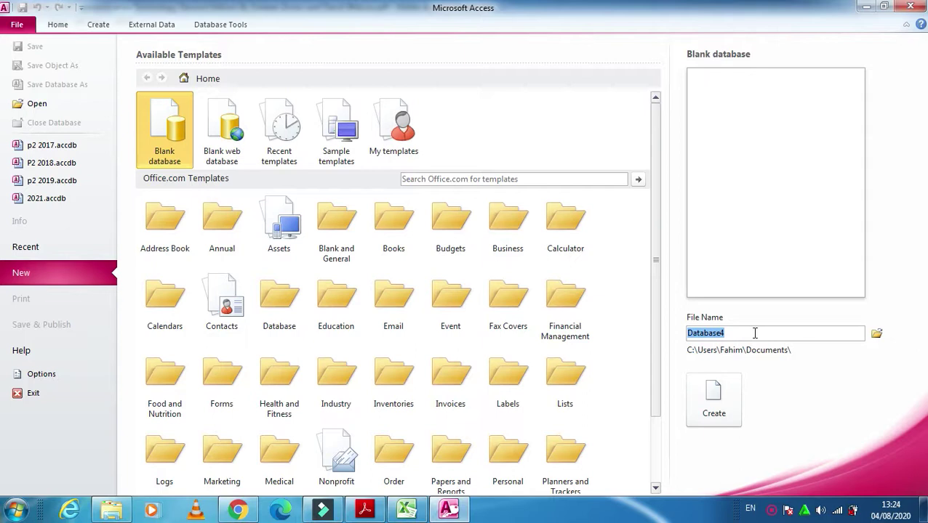
type("task 15b")
Save the database in the Chapter15 source files folder and create it
left_click(876, 336)
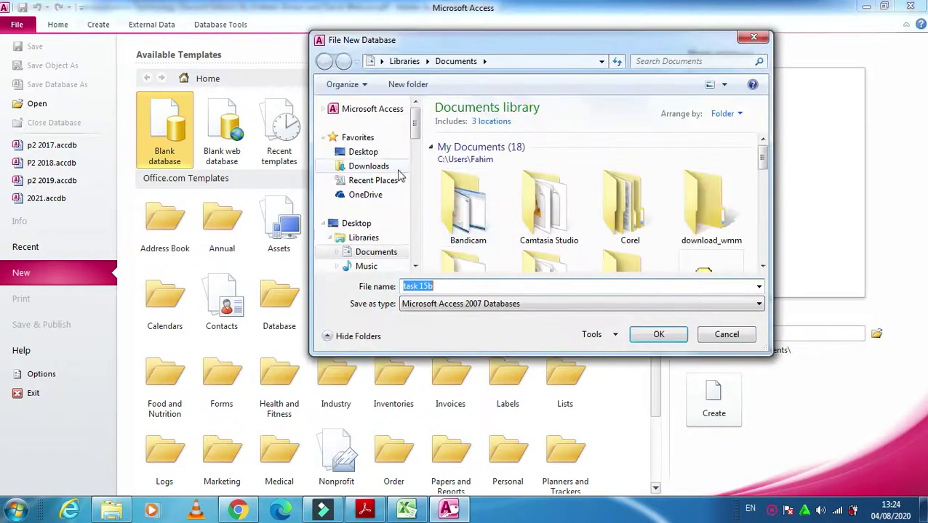
left_click(359, 154)
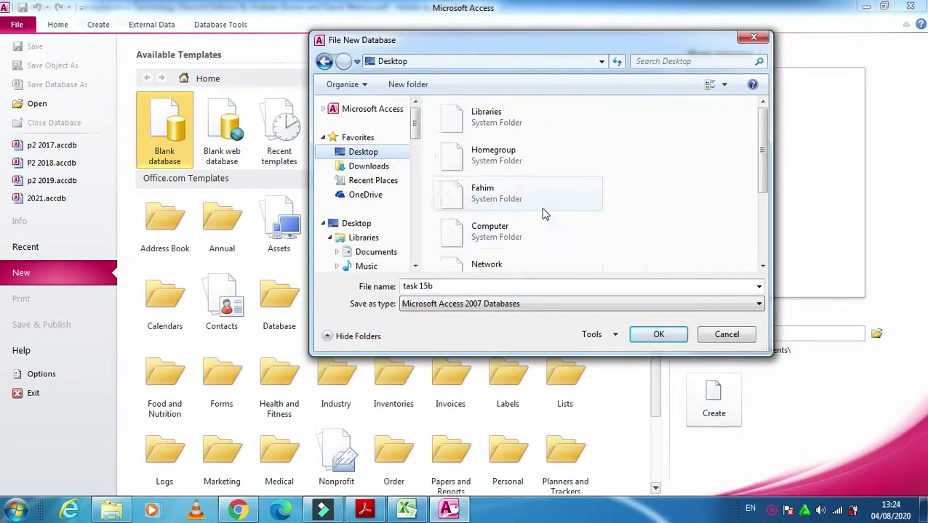
left_click(549, 208)
scroll(549, 208, "down", 3)
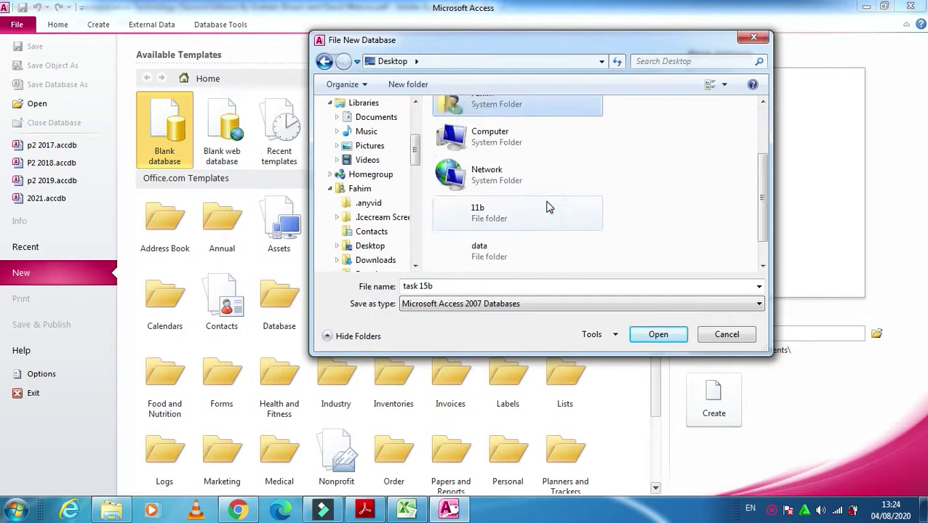
left_click(521, 252)
double_click(520, 252)
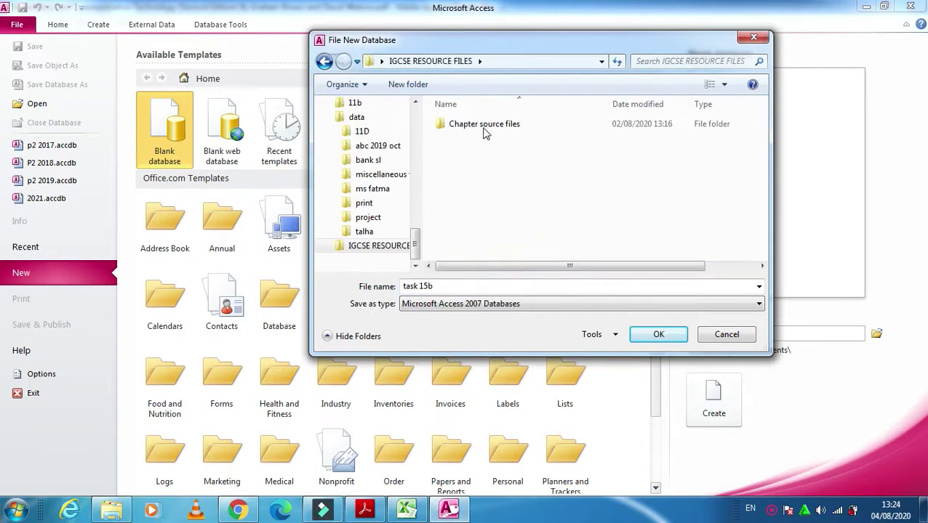
double_click(484, 124)
double_click(468, 182)
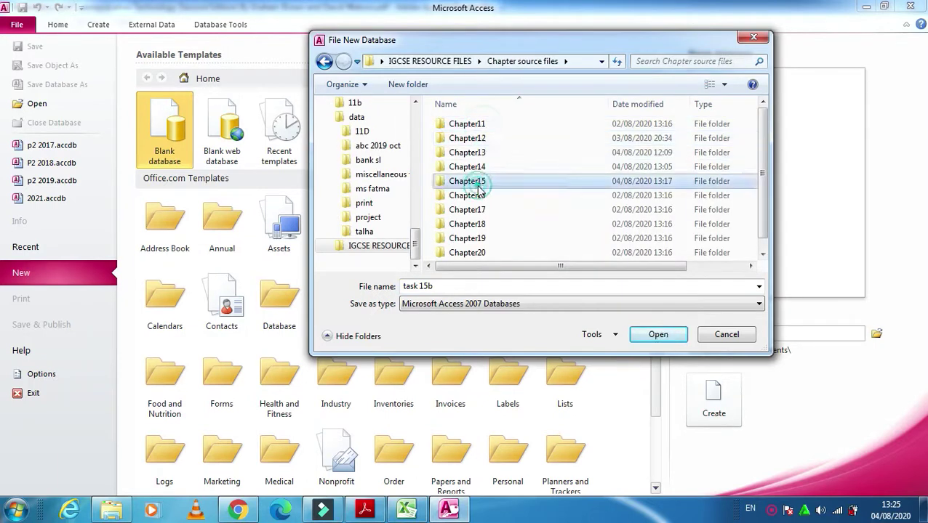
left_click(649, 334)
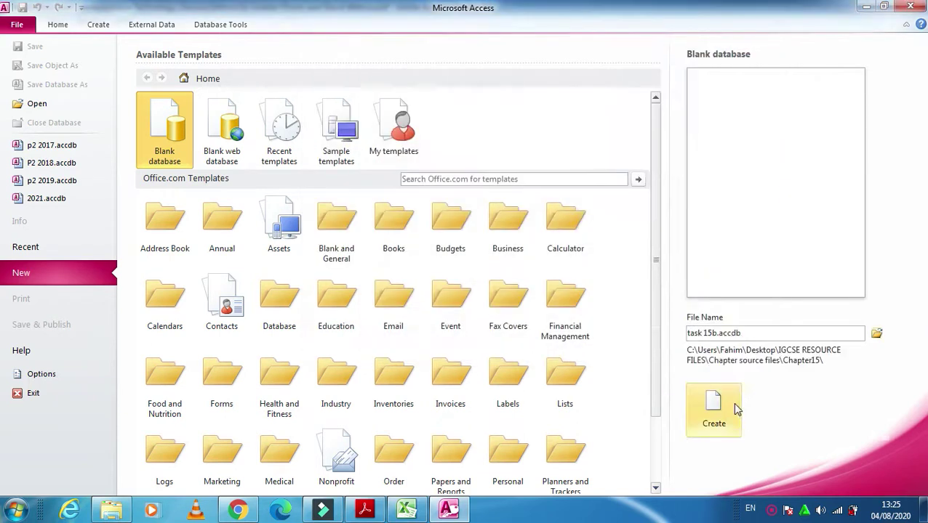
left_click(715, 405)
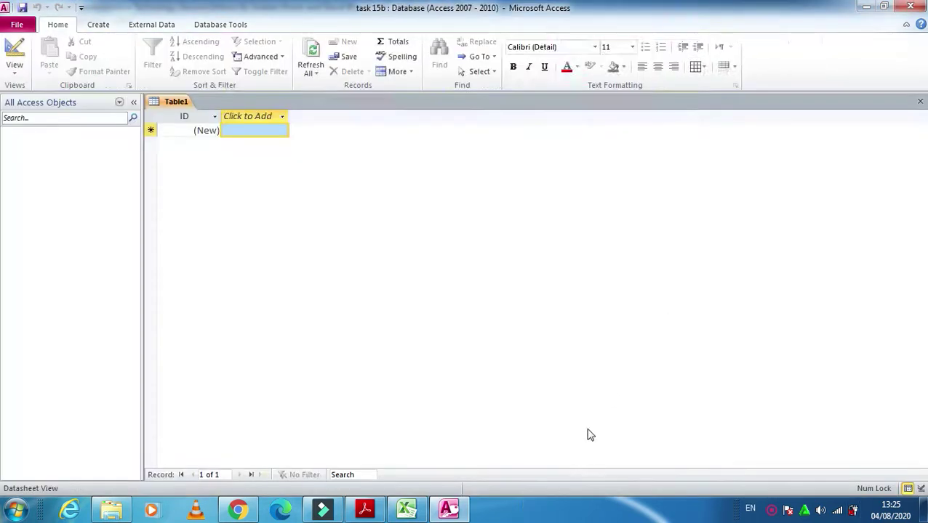
Close the empty Table1 and start a text-file import from External Data
left_click(920, 102)
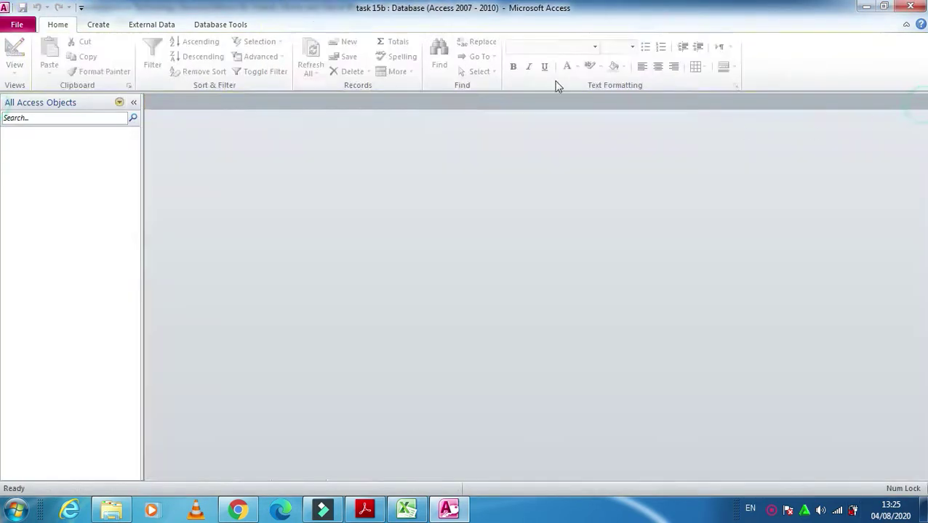
left_click(364, 509)
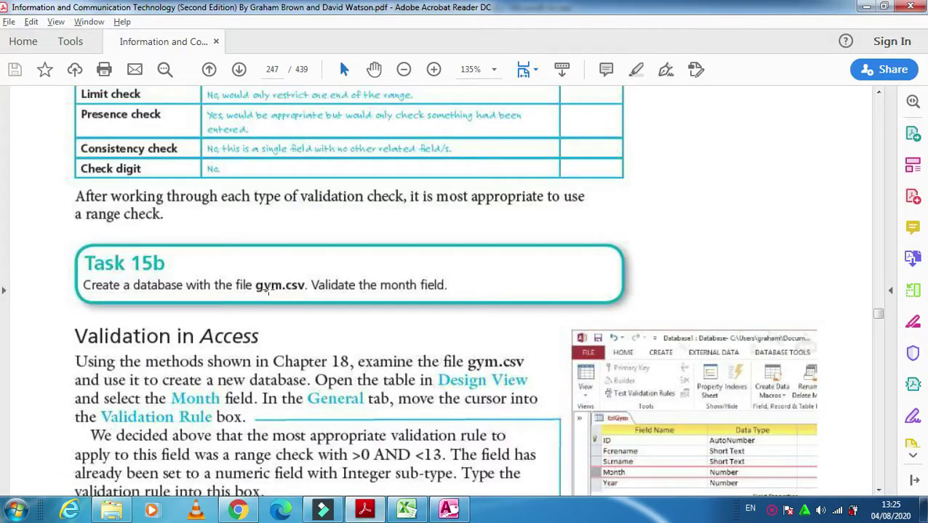
left_click(365, 509)
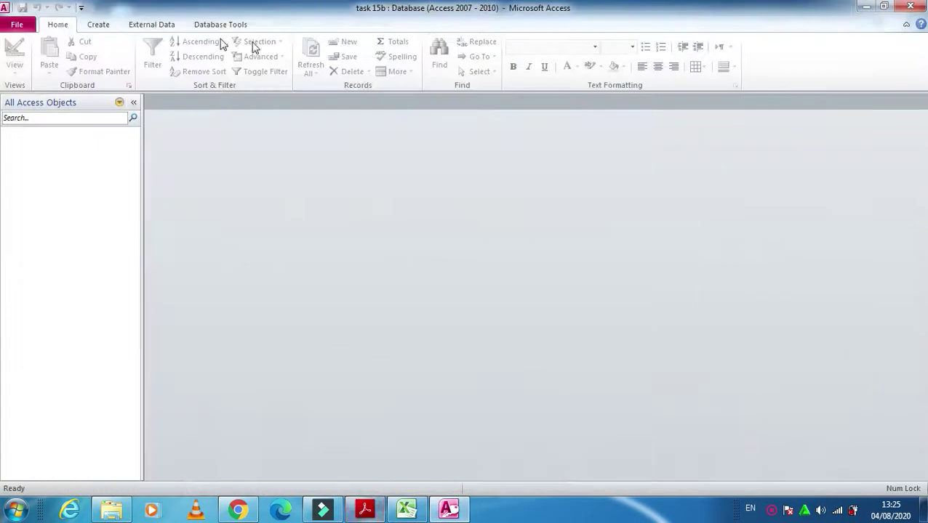
left_click(99, 27)
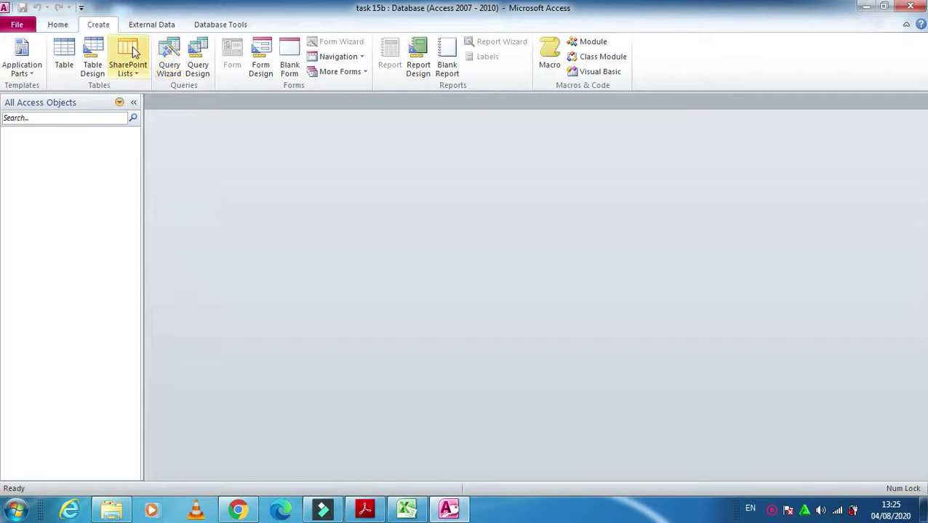
left_click(176, 25)
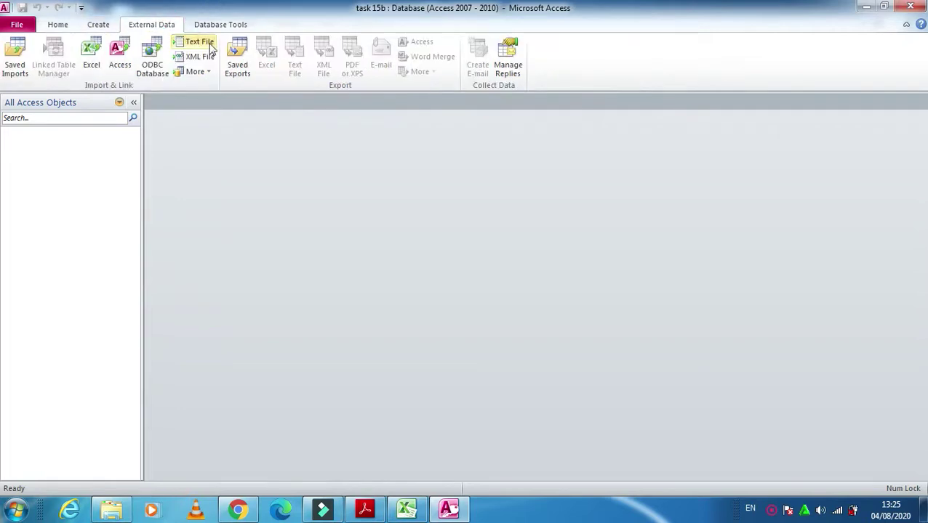
left_click(202, 42)
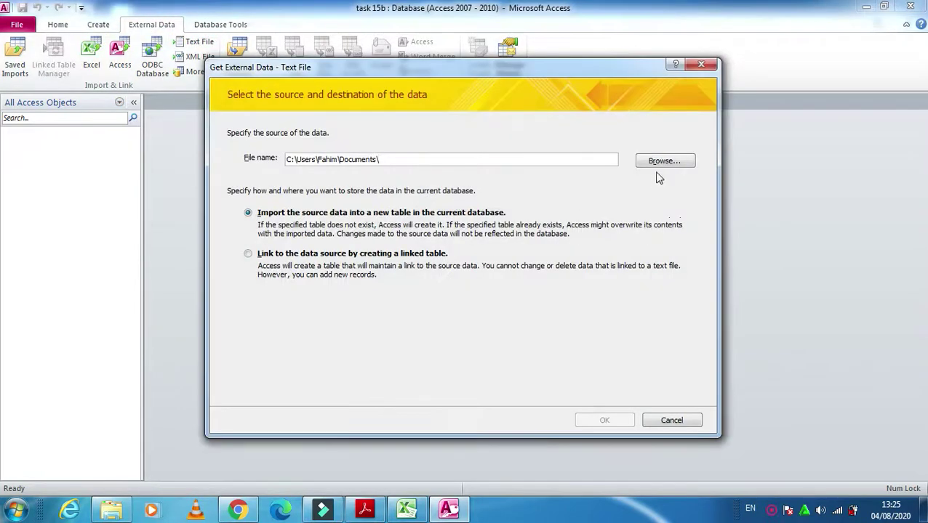
Choose Chapter15\gym.csv as the import source and begin importing
left_click(660, 163)
left_click(264, 200)
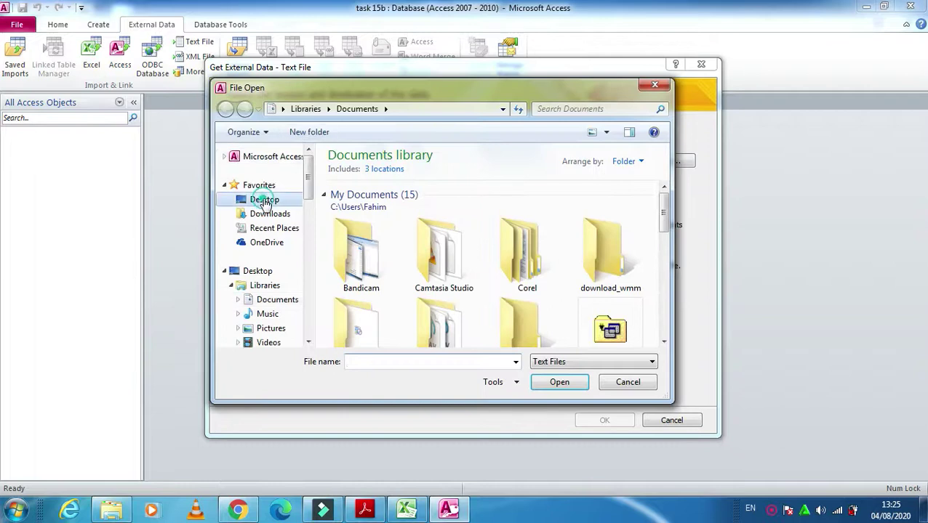
left_click(564, 279)
double_click(564, 279)
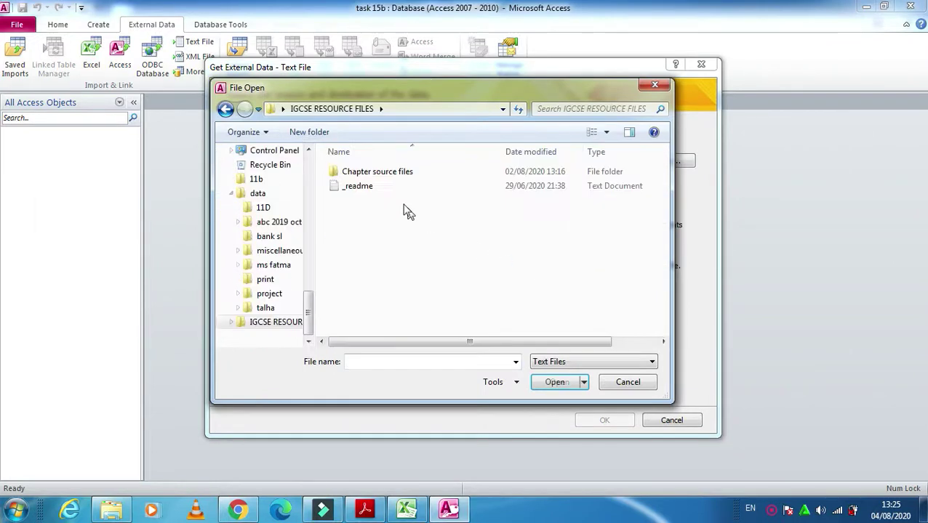
double_click(389, 181)
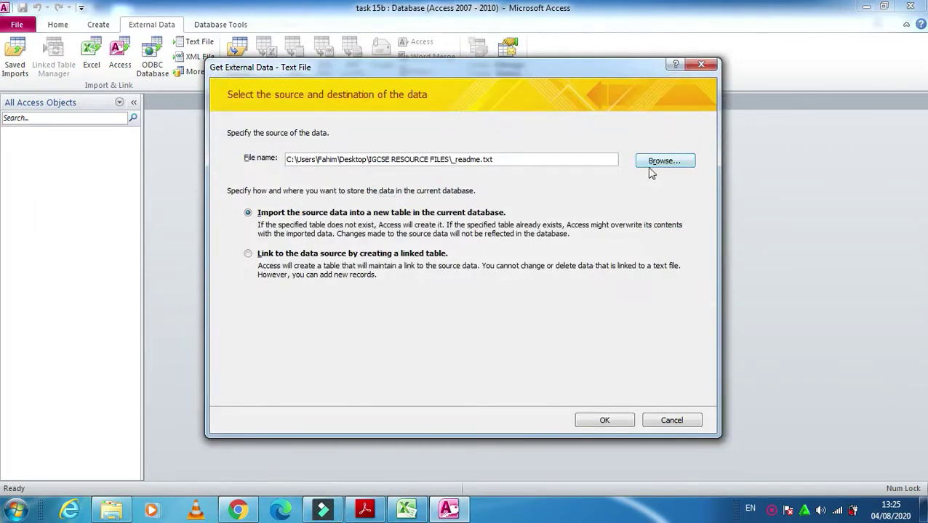
left_click(663, 161)
double_click(383, 177)
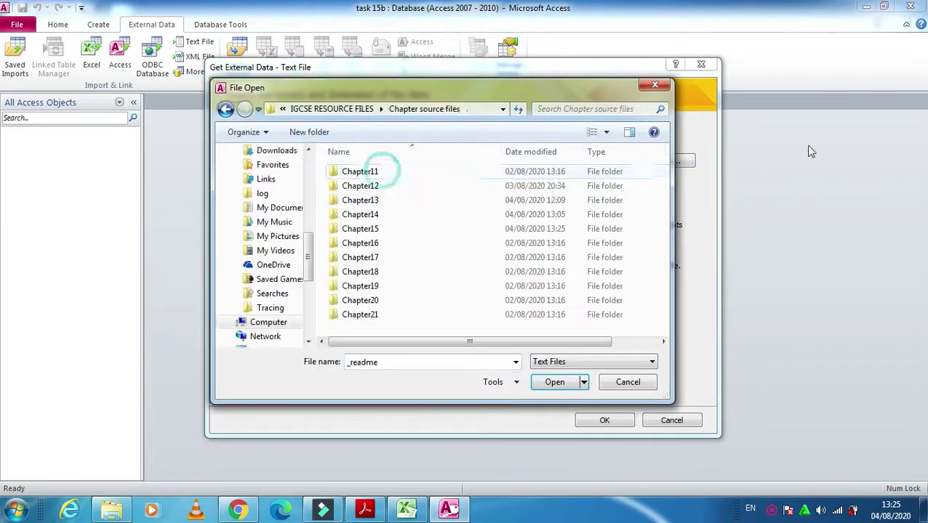
left_click(369, 230)
double_click(370, 230)
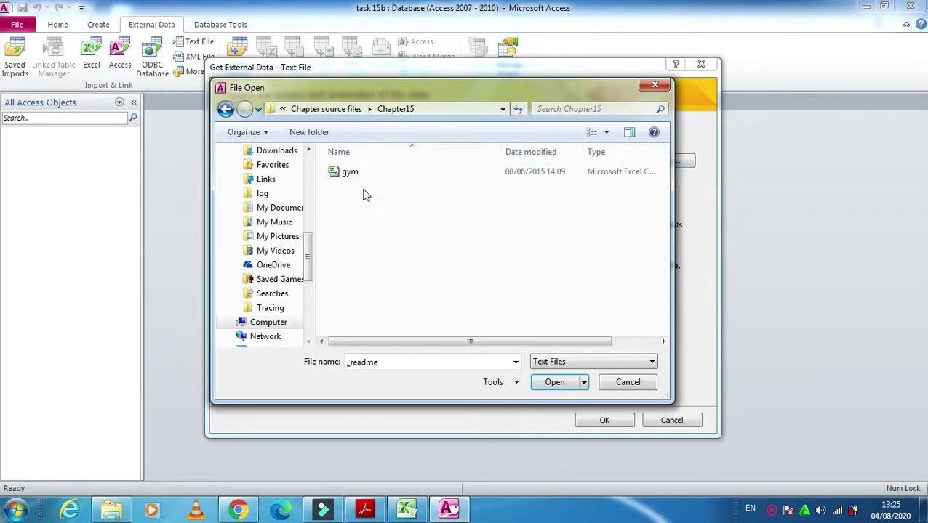
left_click(356, 173)
left_click(555, 381)
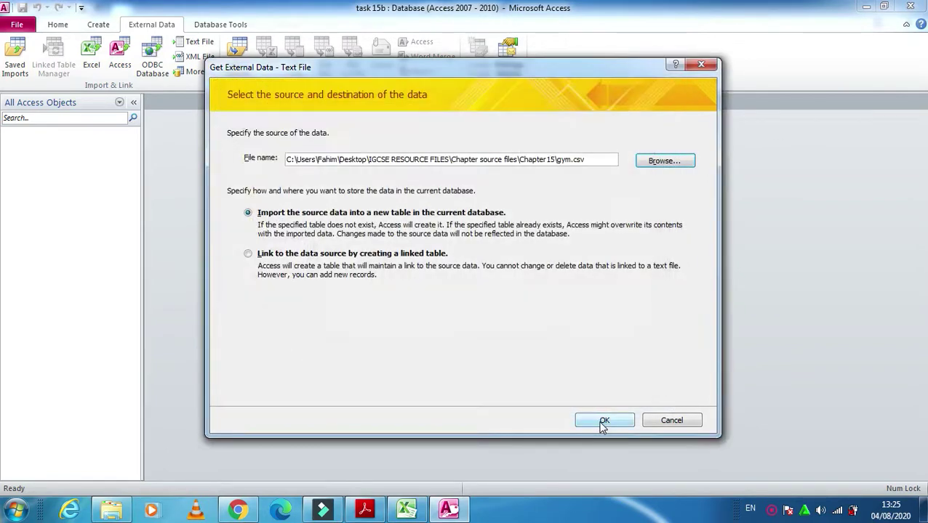
left_click(604, 420)
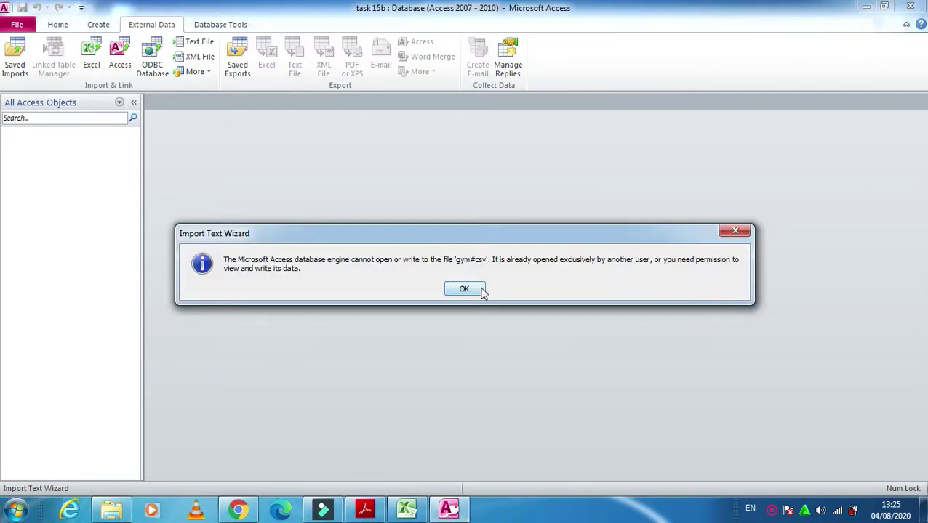
Close Excel to release gym.csv and restart the gym.csv import wizard
left_click(482, 290)
right_click(408, 507)
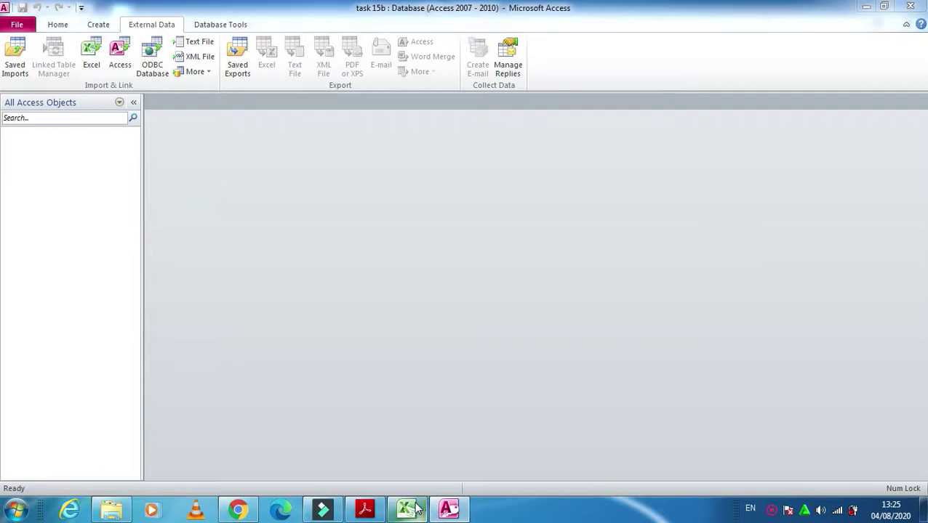
left_click(425, 476)
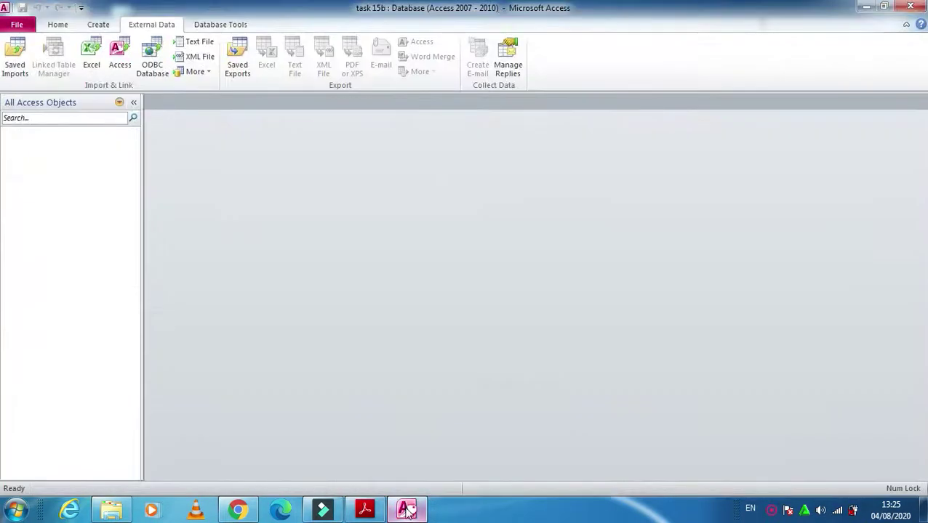
left_click(198, 41)
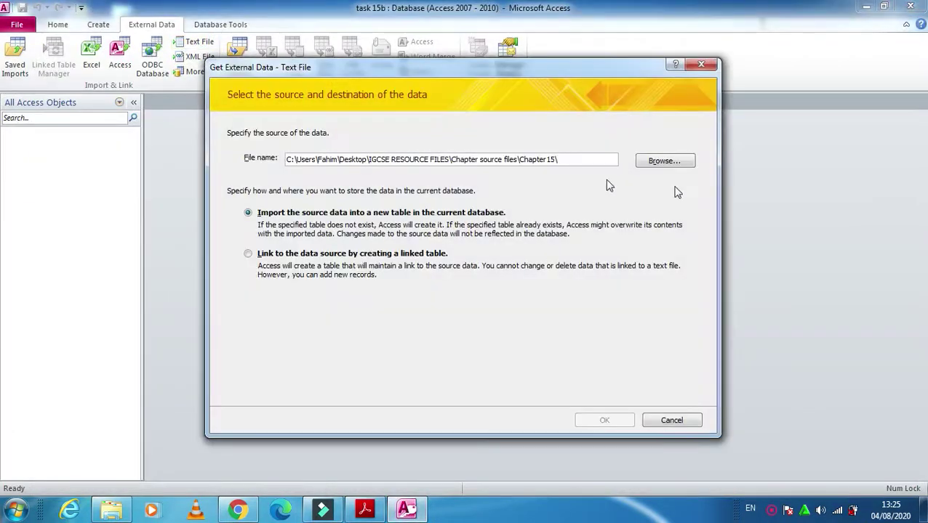
left_click(683, 165)
left_click(365, 175)
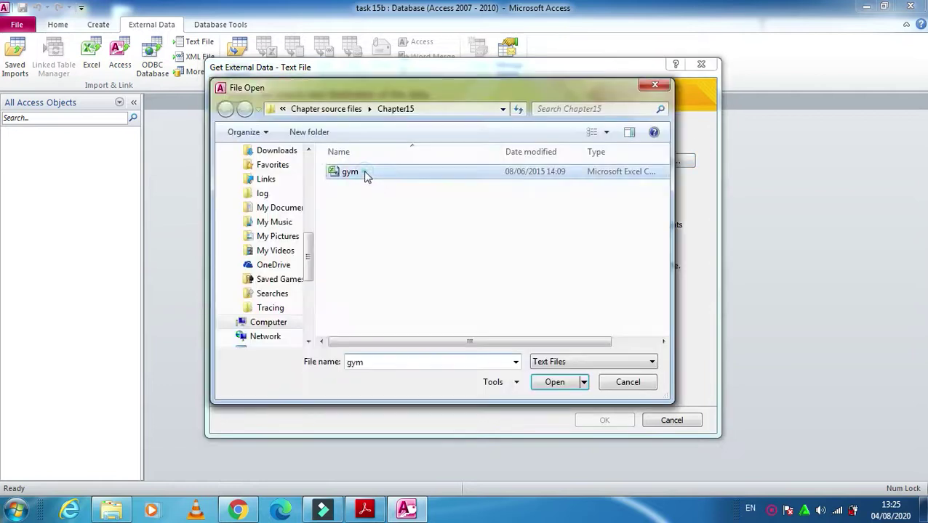
left_click(549, 380)
left_click(603, 420)
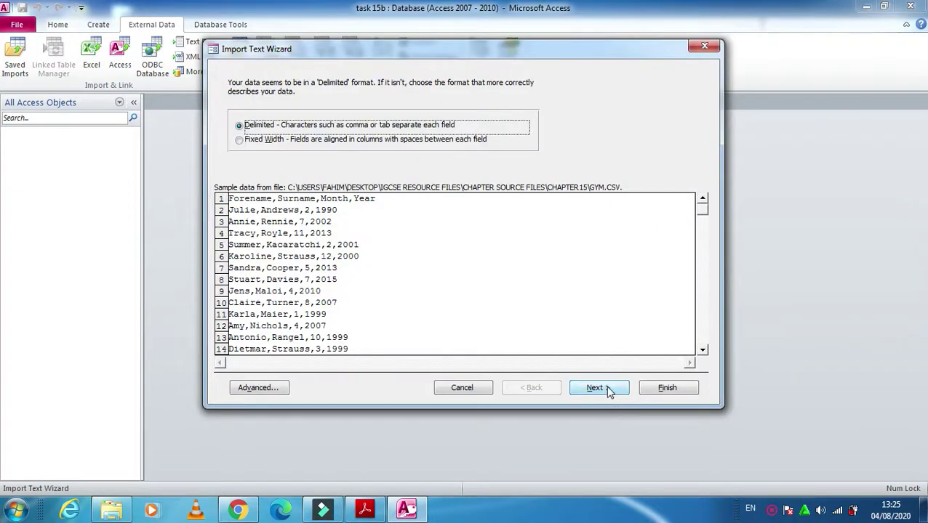
Import as delimited with first row as field names and no primary key into Gym
left_click(608, 387)
left_click(249, 150)
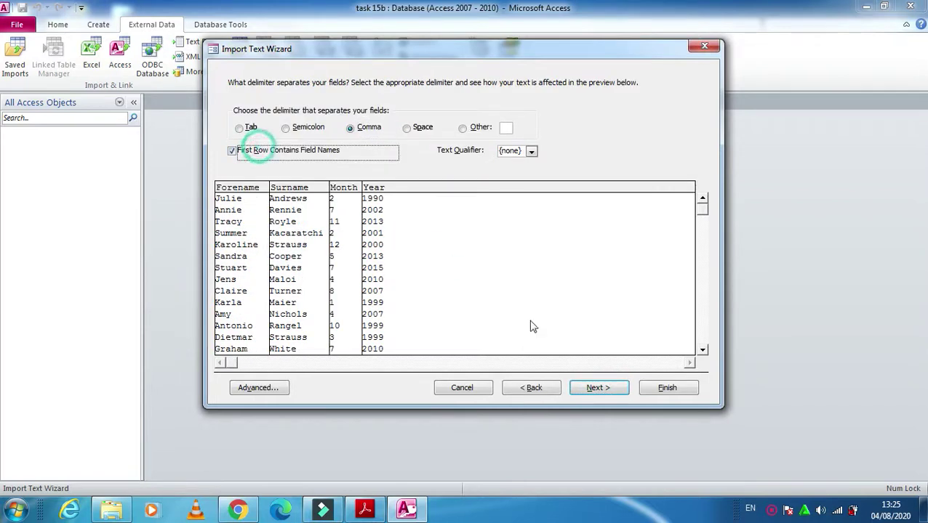
left_click(609, 388)
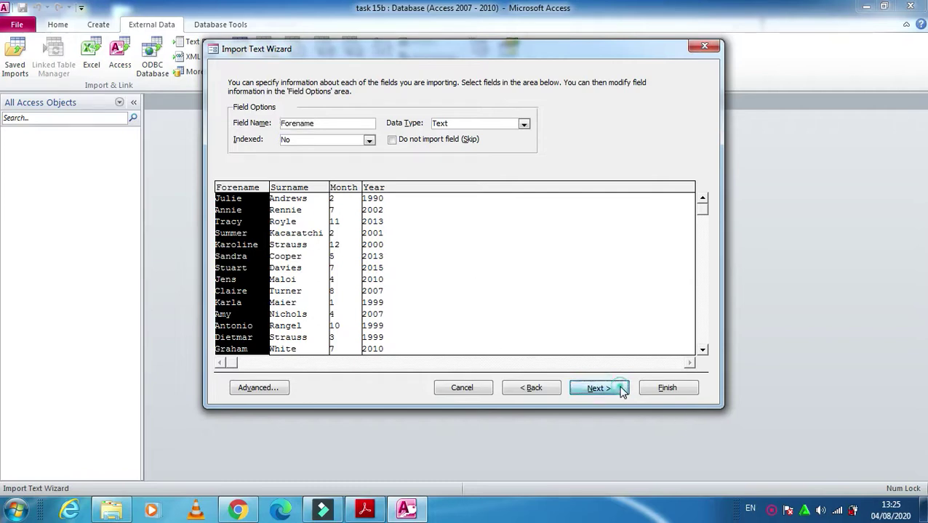
left_click(598, 388)
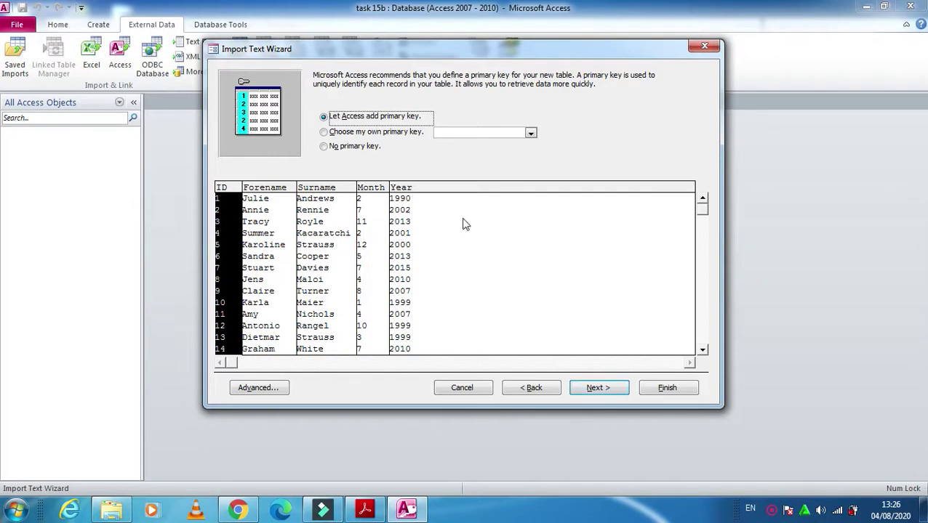
left_click(355, 144)
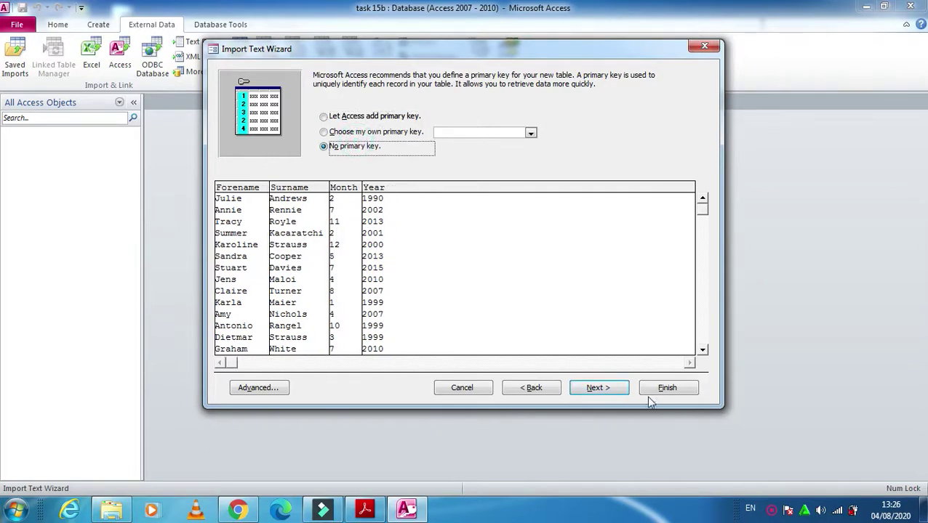
left_click(607, 387)
left_click(668, 388)
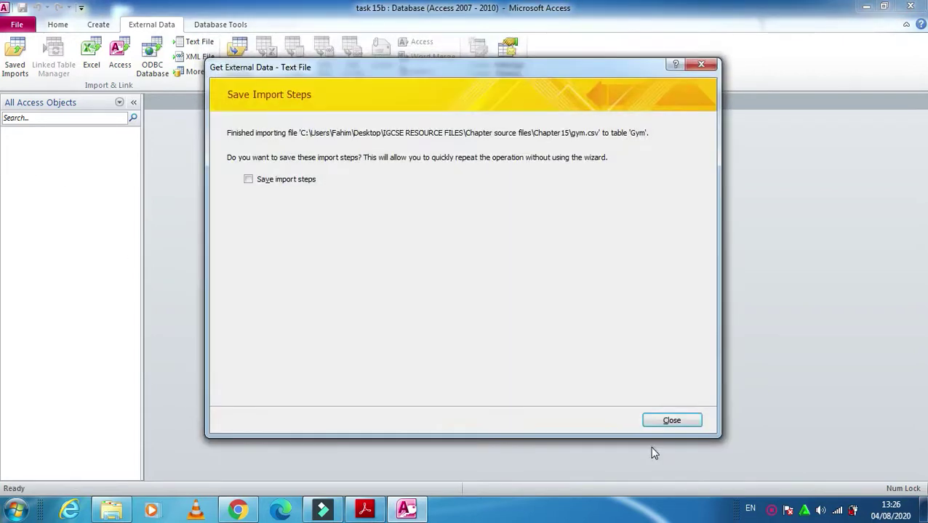
left_click(670, 421)
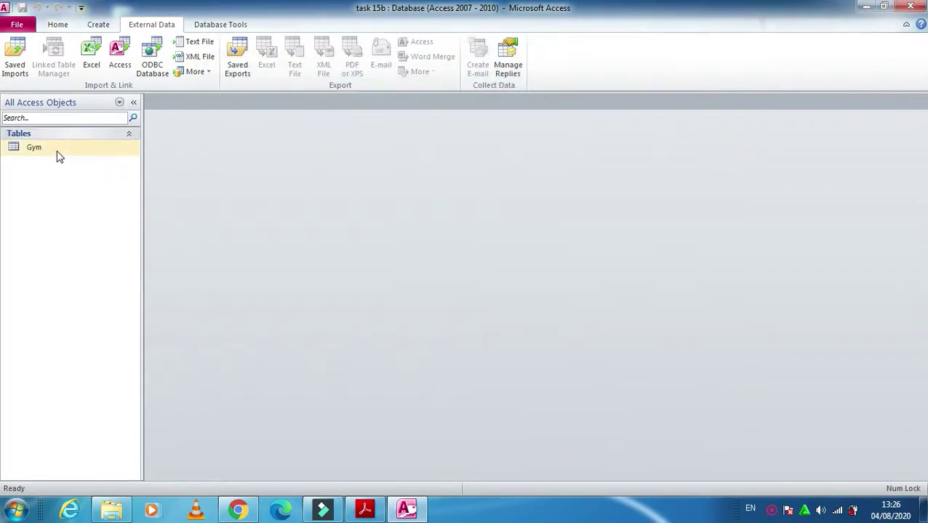
Open the Gym table in Design view and select the Month field row
left_click(58, 152)
right_click(58, 156)
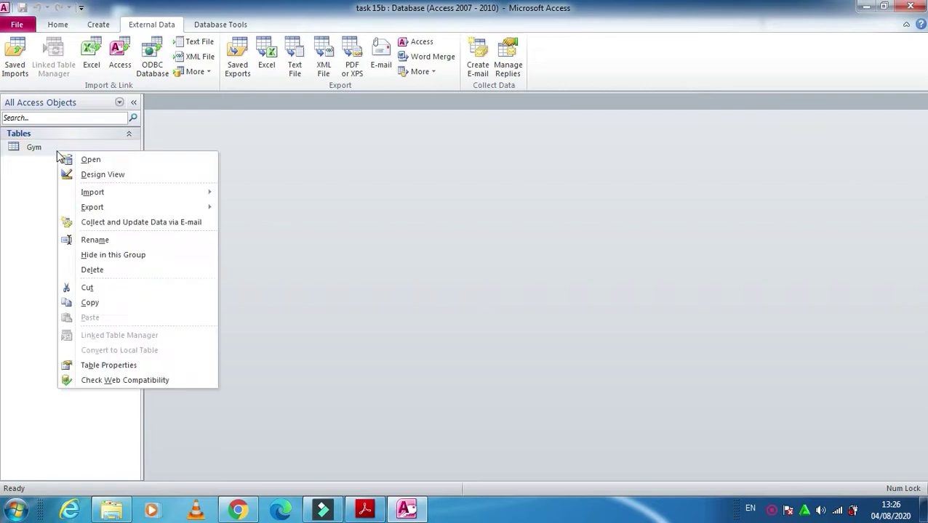
left_click(106, 179)
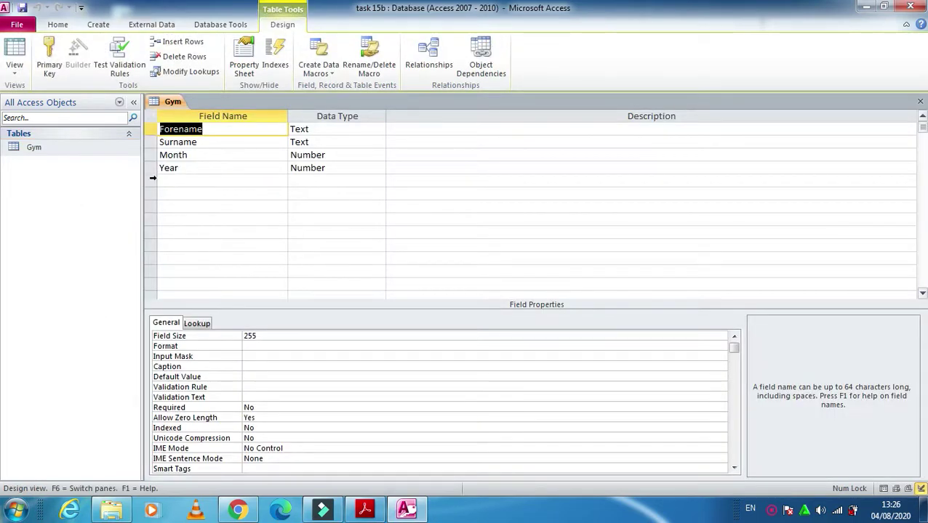
left_click(197, 155)
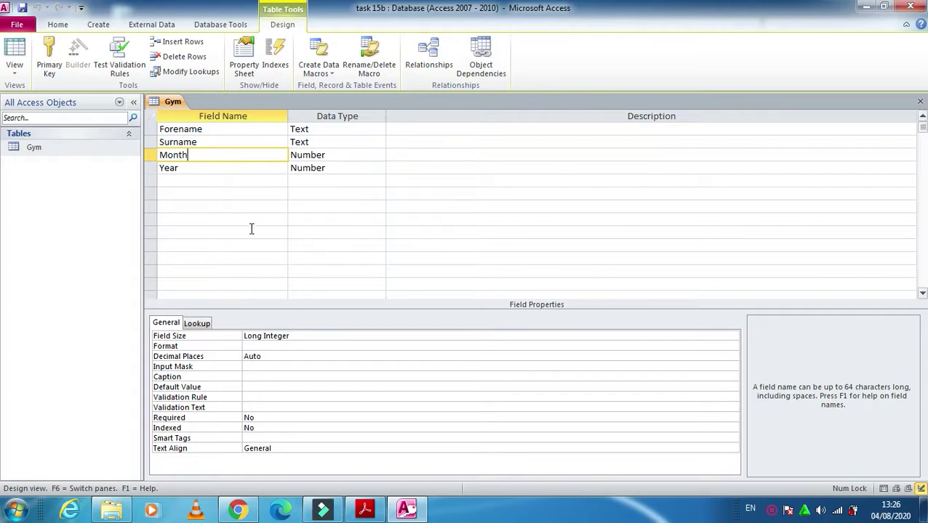
Scroll the textbook to the Task 15b Validation in Access instructions for Month
left_click(366, 511)
scroll(389, 336, "down", 2)
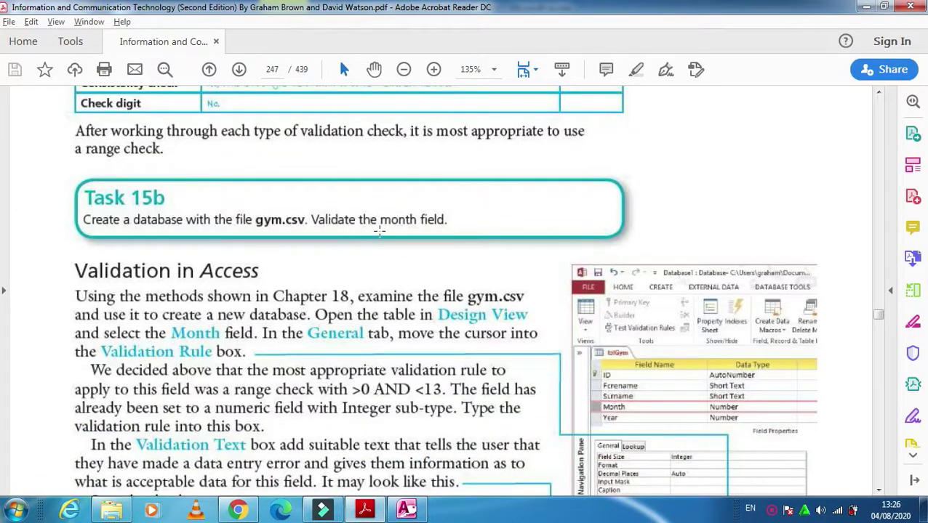
scroll(381, 237, "down", 1)
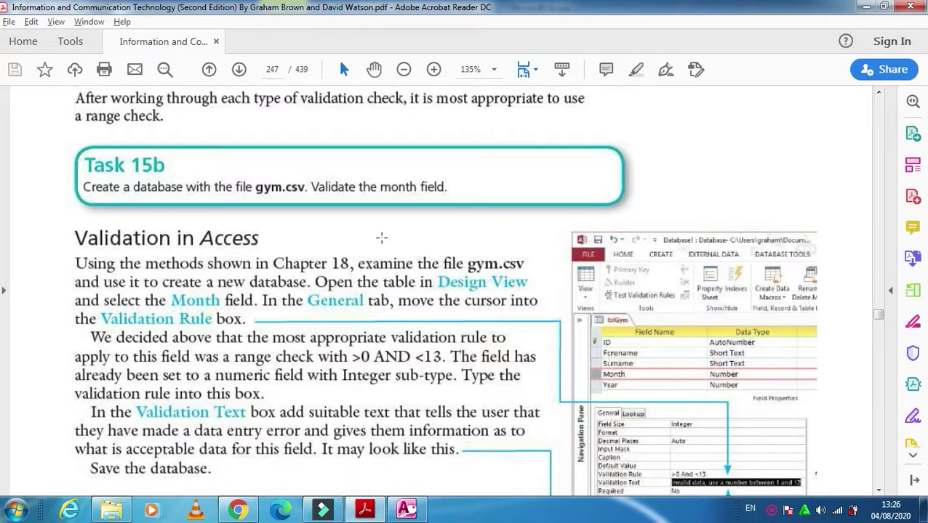
Give Month the validation rule >0 And <13, save, and test existing data
left_click(412, 511)
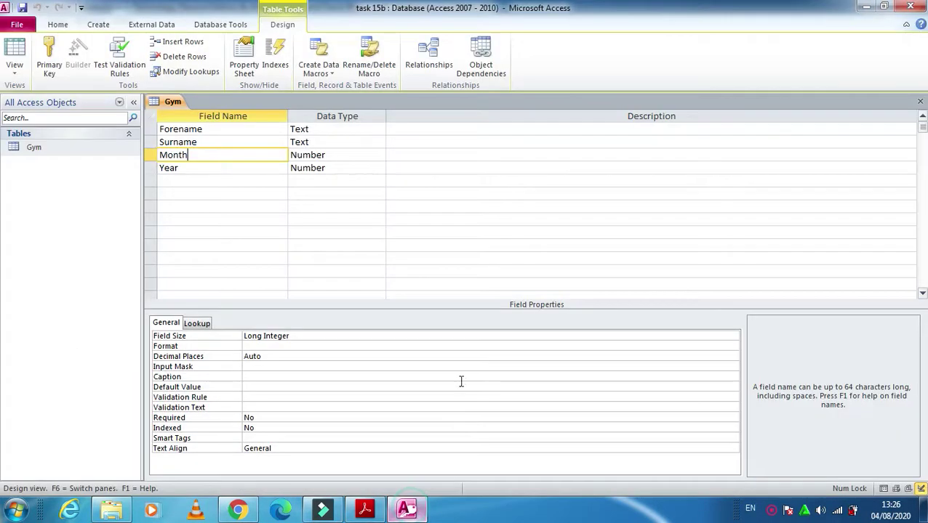
left_click(249, 396)
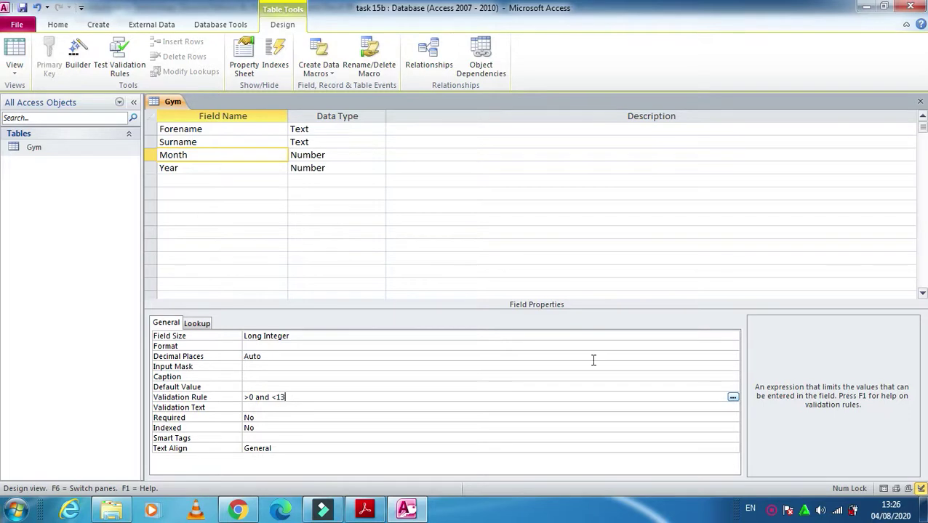
left_click(22, 8)
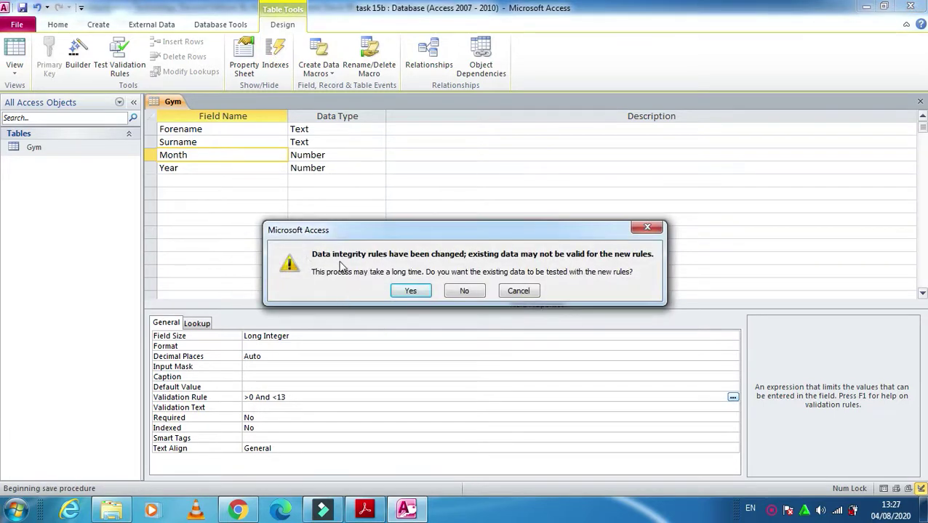
left_click(411, 291)
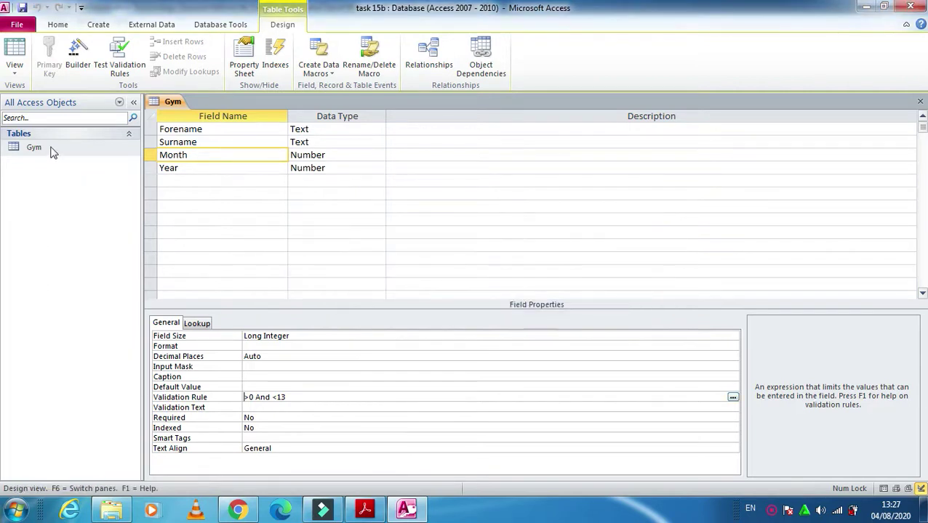
In Datasheet view, add a record with a forename, surname and Month 14
left_click(15, 62)
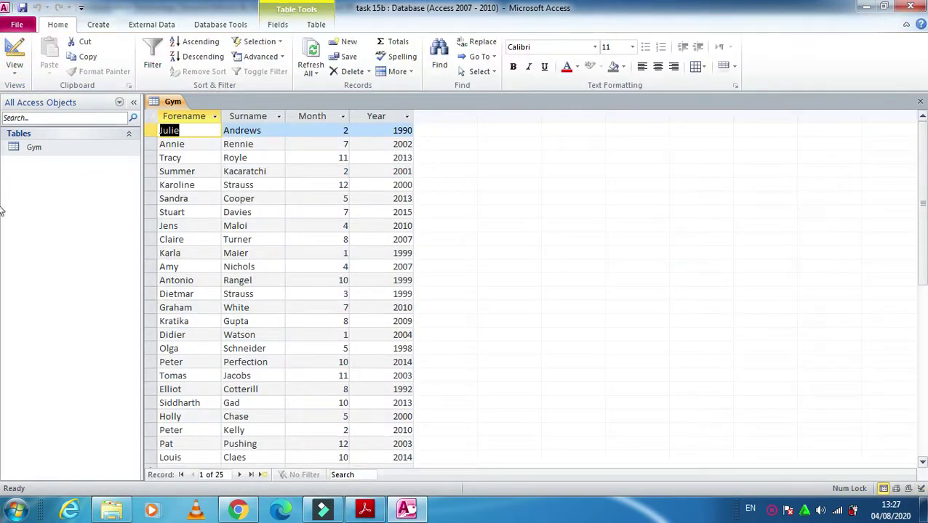
scroll(3, 211, "down", 7)
scroll(2, 300, "up", 2)
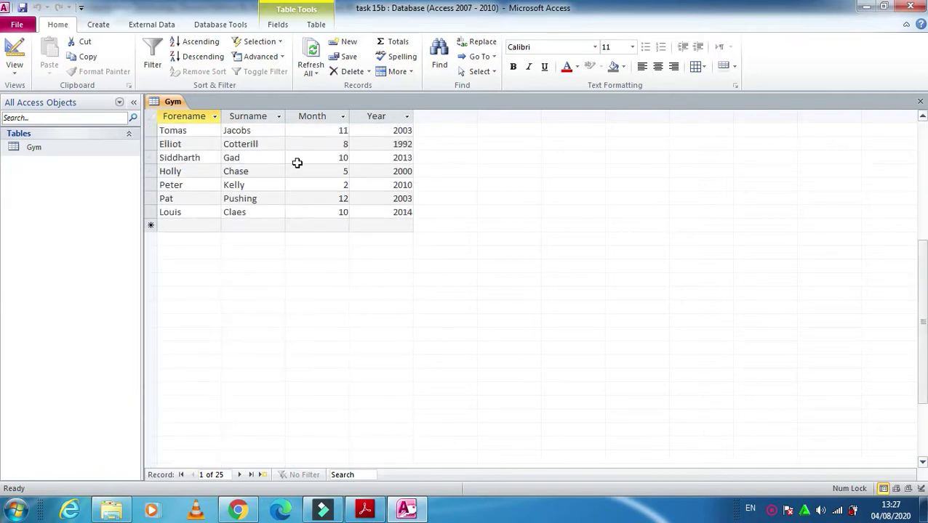
left_click(192, 226)
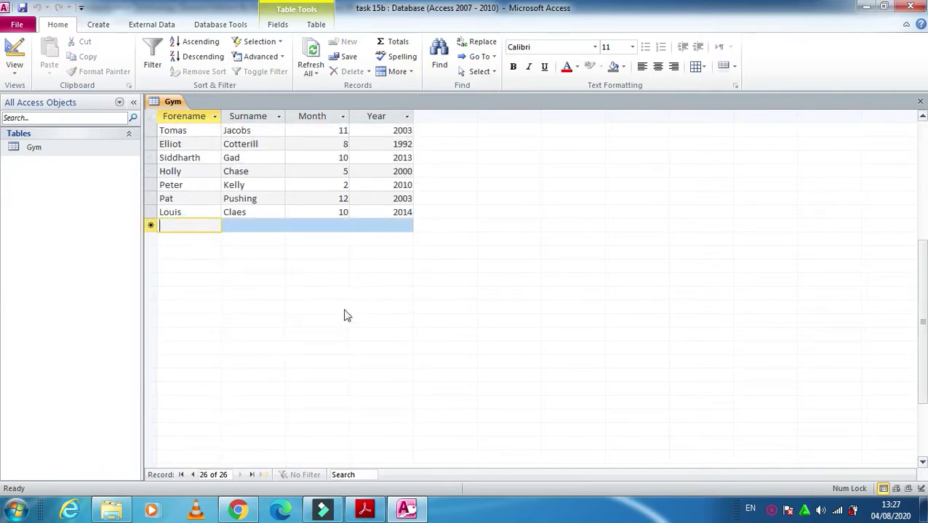
type("fahim")
key("Tab")
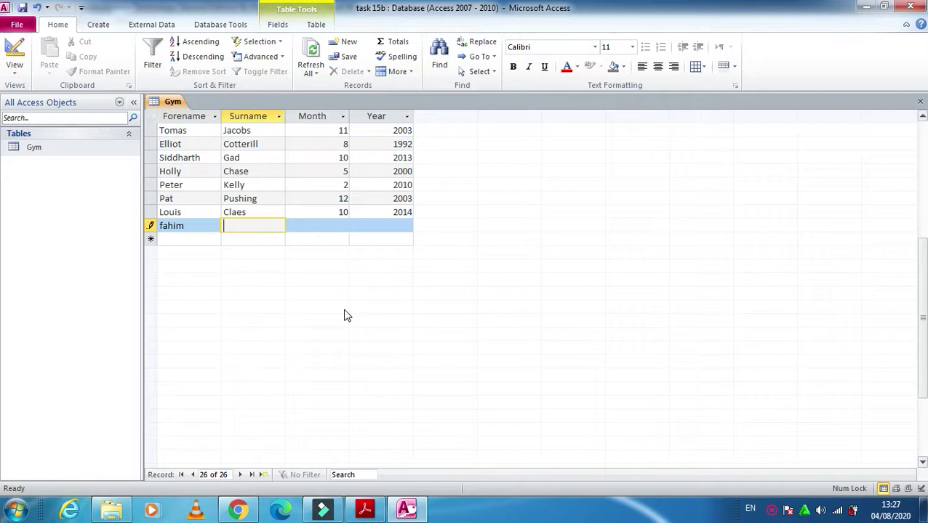
type("ihsan")
key("Tab")
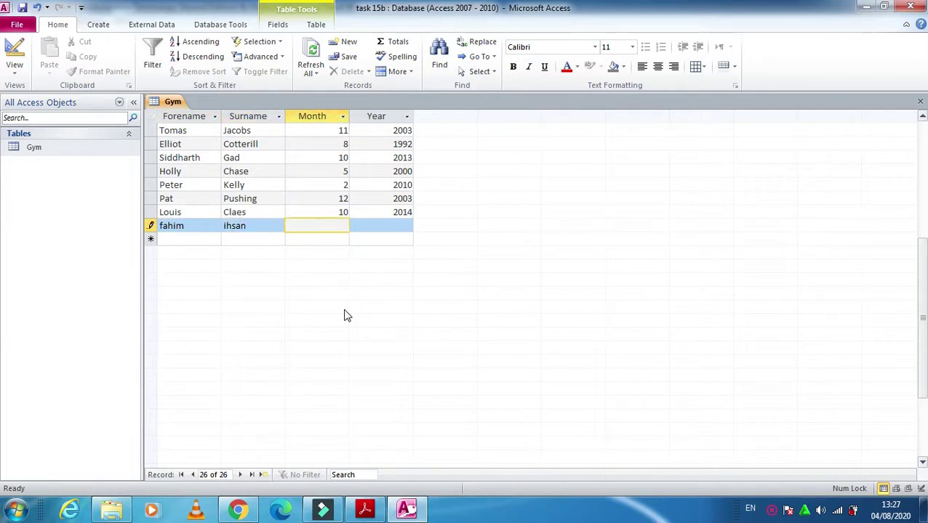
type("14")
key("Tab")
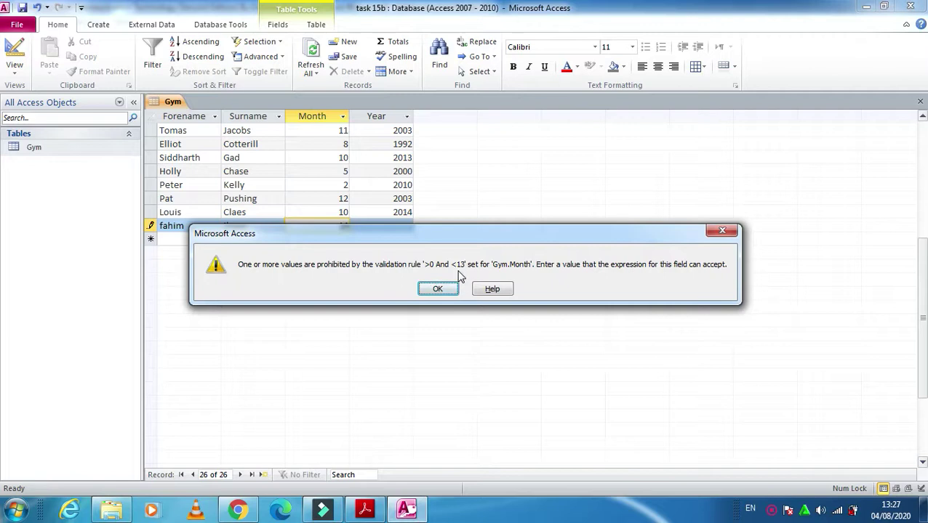
Dismiss the validation error, correct Month to 12, and enter Year 2020
left_click(444, 290)
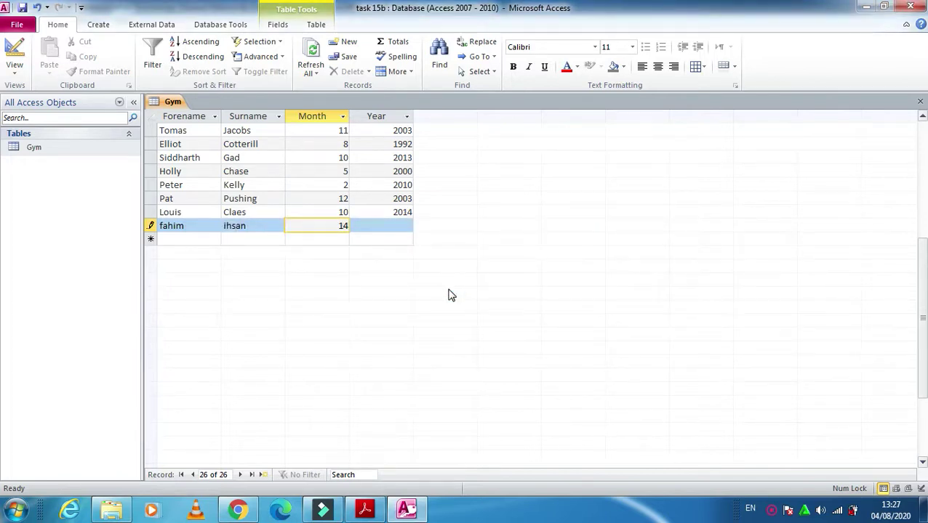
key("BackSpace")
type("2")
left_click(411, 225)
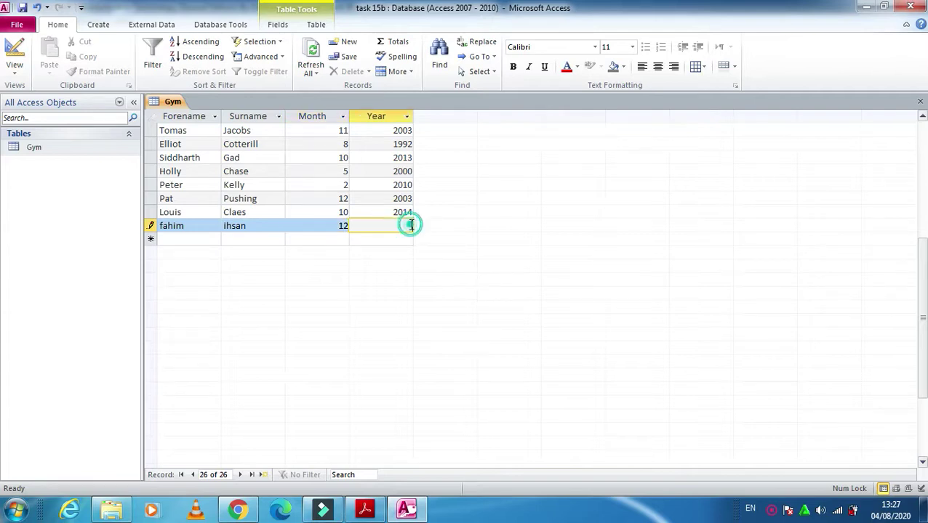
type("2020")
left_click(357, 301)
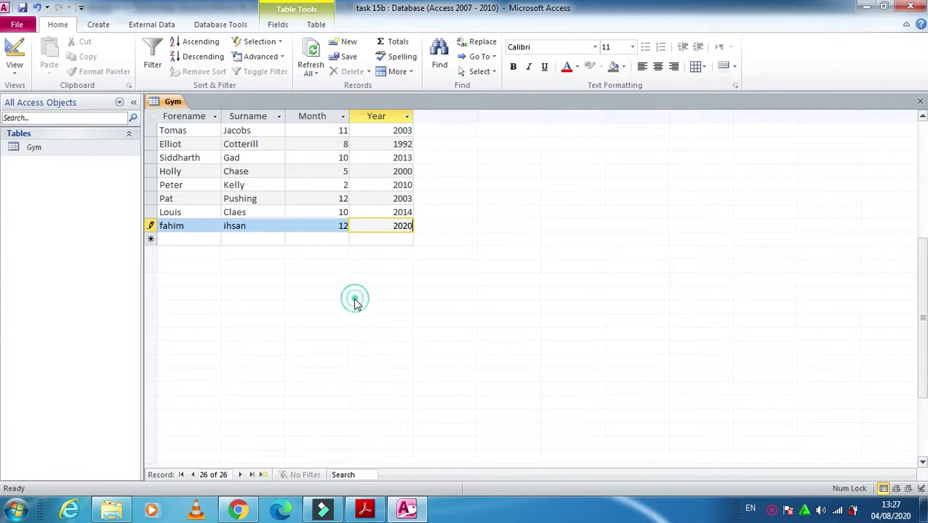
Save the new record, reread Task 15b, and return the Gym table to Design view
left_click(22, 7)
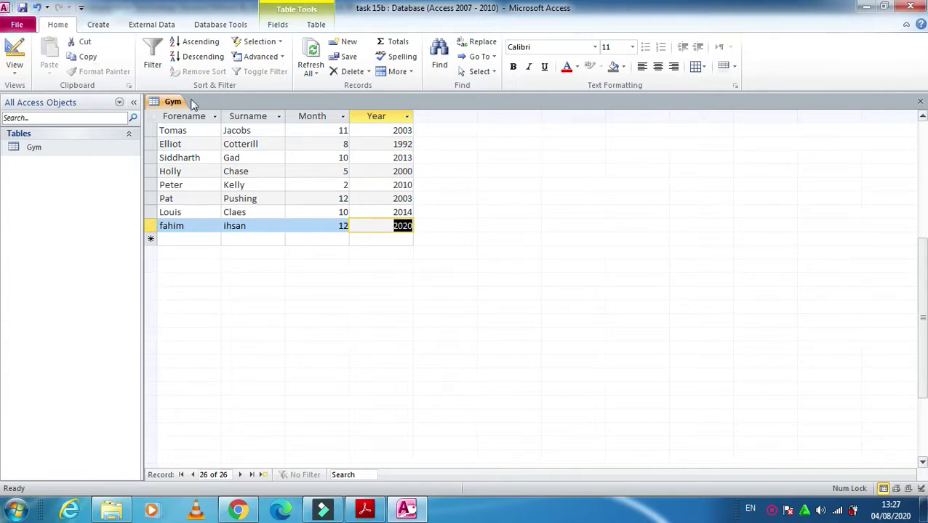
left_click(365, 508)
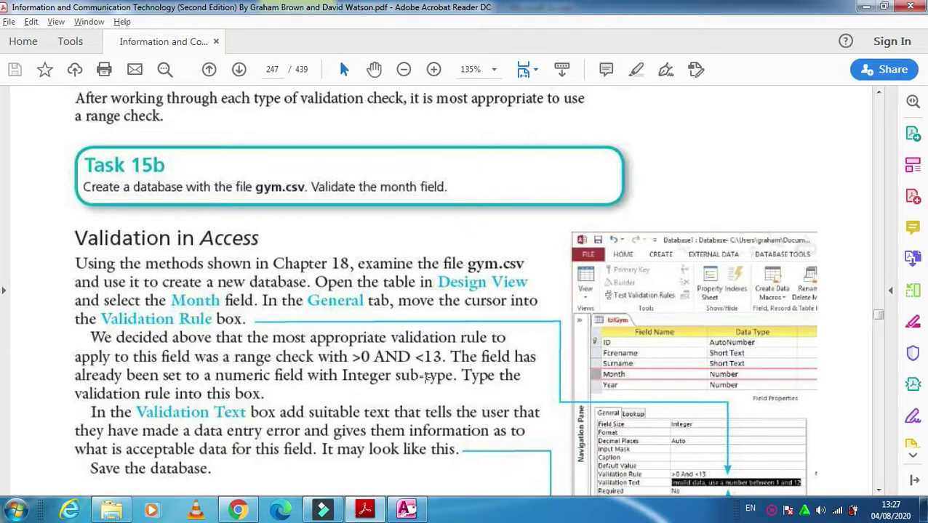
left_click(405, 508)
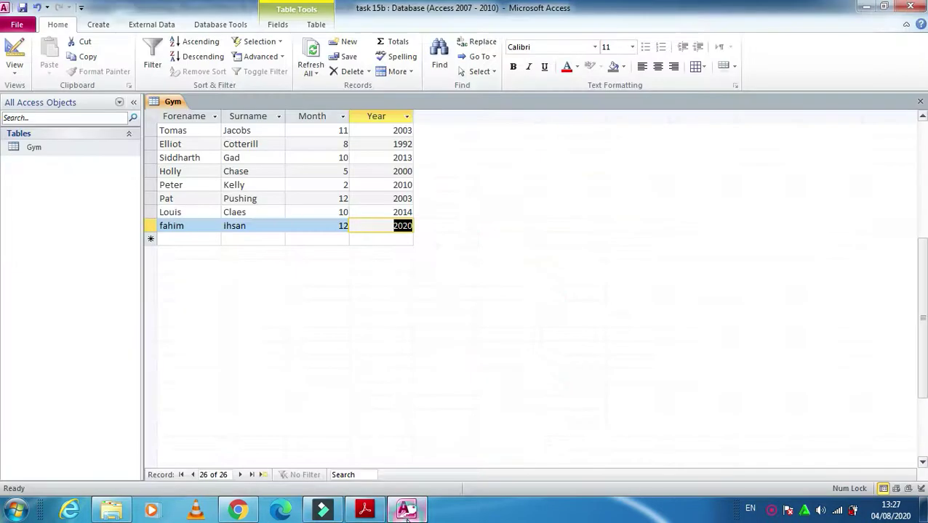
left_click(16, 58)
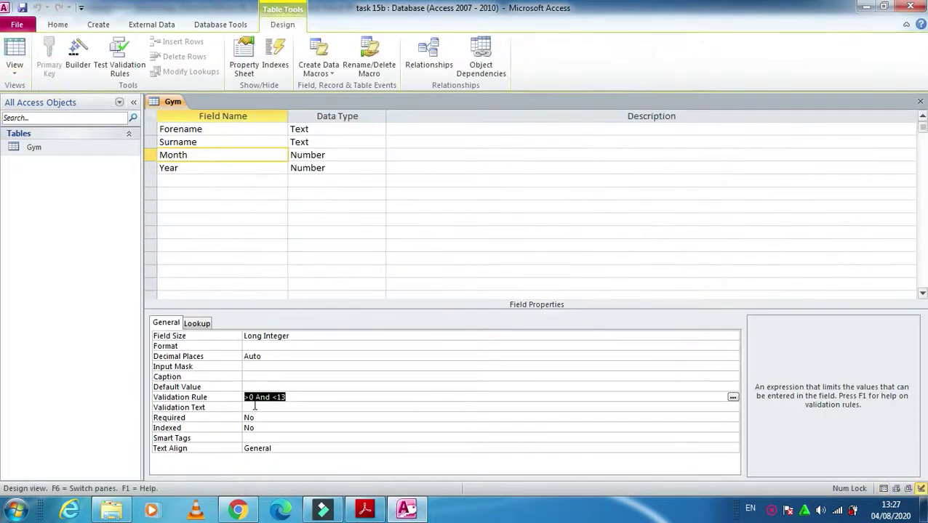
Enter 'Enter the data in range of >0 and <13' as Month's validation text
left_click(254, 407)
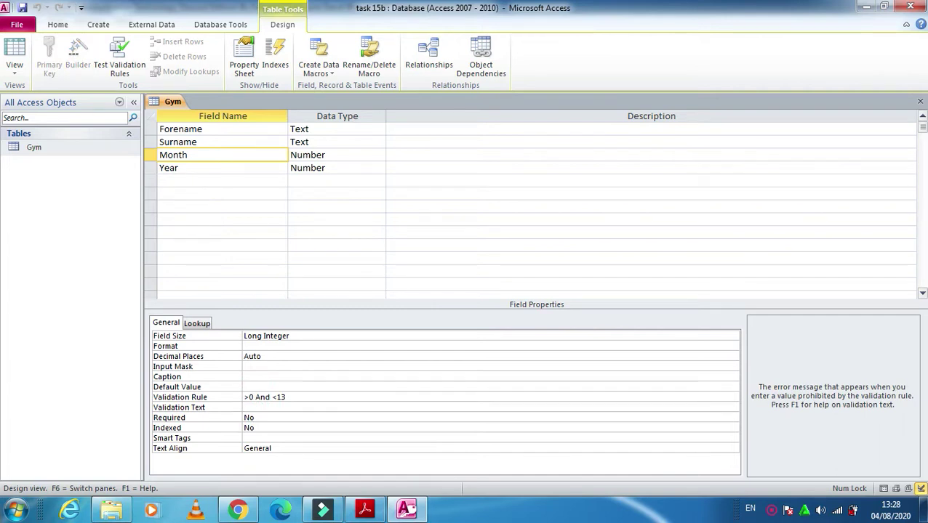
key("Caps_Lock")
type("E")
key("Caps_Lock")
type("nter the data in range o")
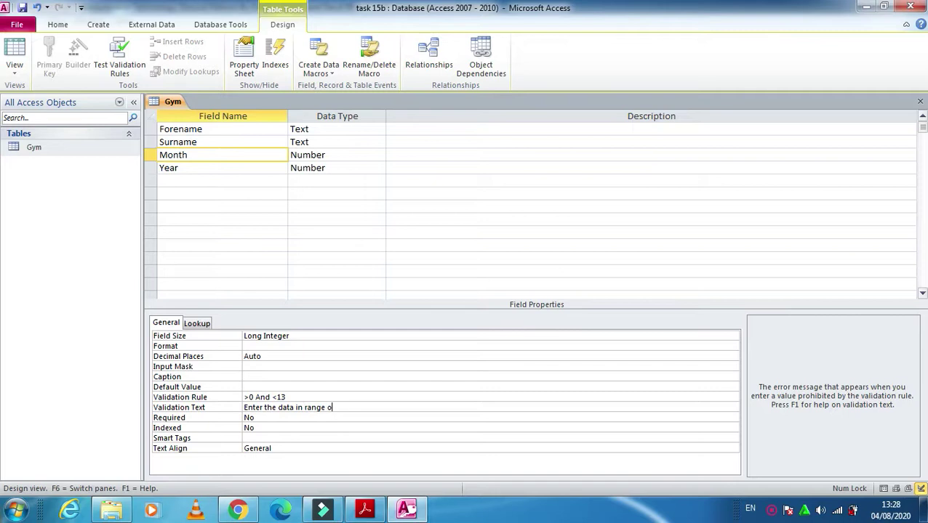
type("f >0 and <13")
Save the table design and return to the Gym datasheet
left_click(22, 9)
left_click(15, 53)
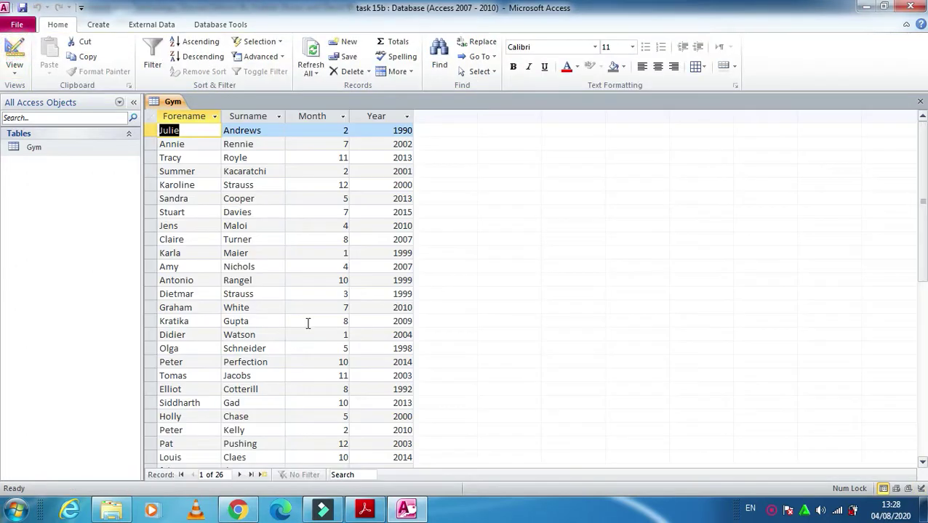
scroll(320, 252, "down", 7)
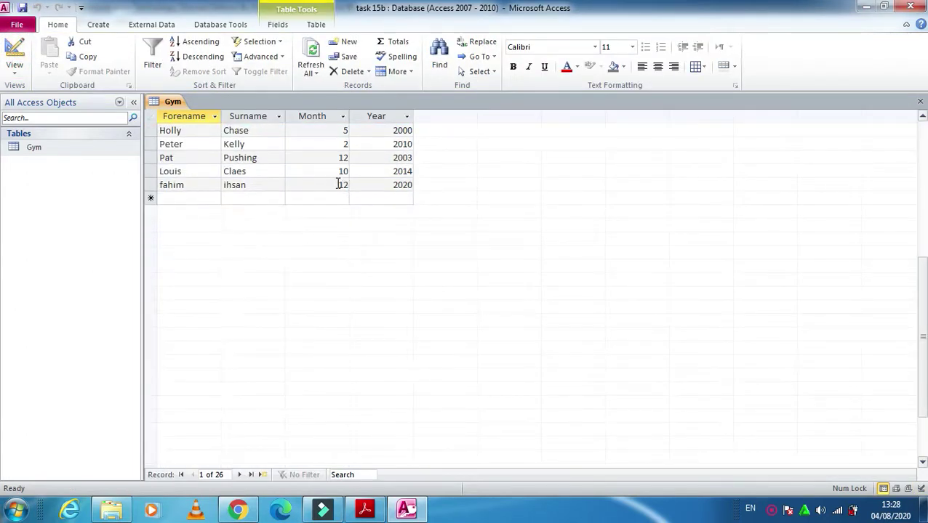
Enter 14 as the new record's Month and dismiss the custom range message
left_click(338, 184)
key("Delete")
key("Delete")
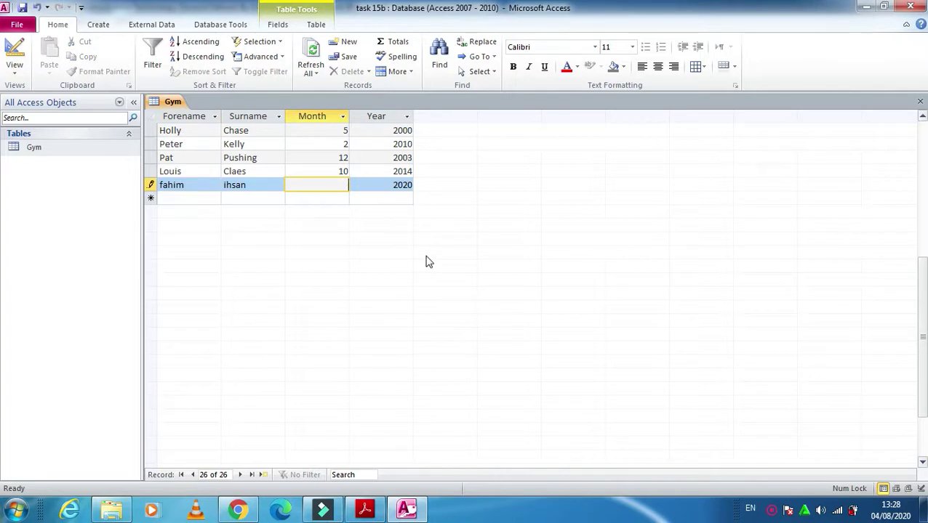
type("14")
key("Return")
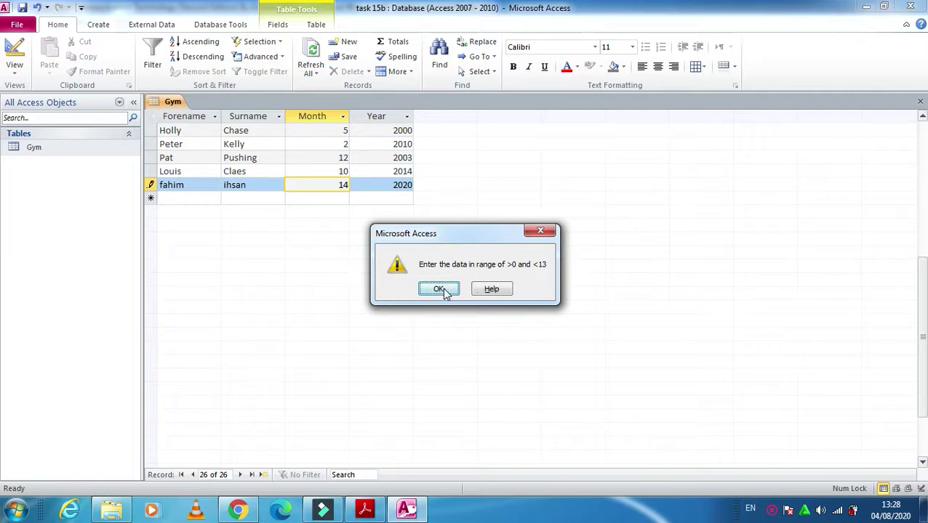
left_click(442, 289)
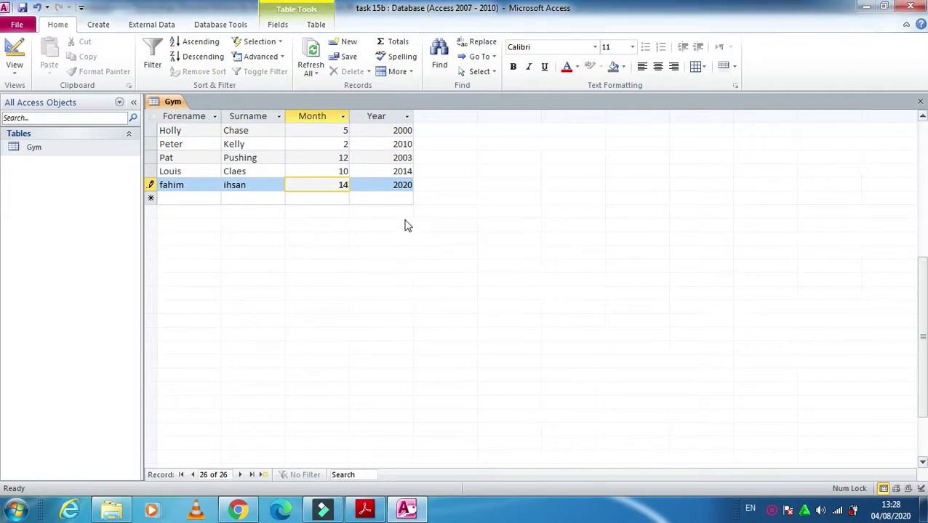
Correct the Month back to 12, save the record, and bring up the textbook
key("BackSpace")
type("2")
left_click(22, 6)
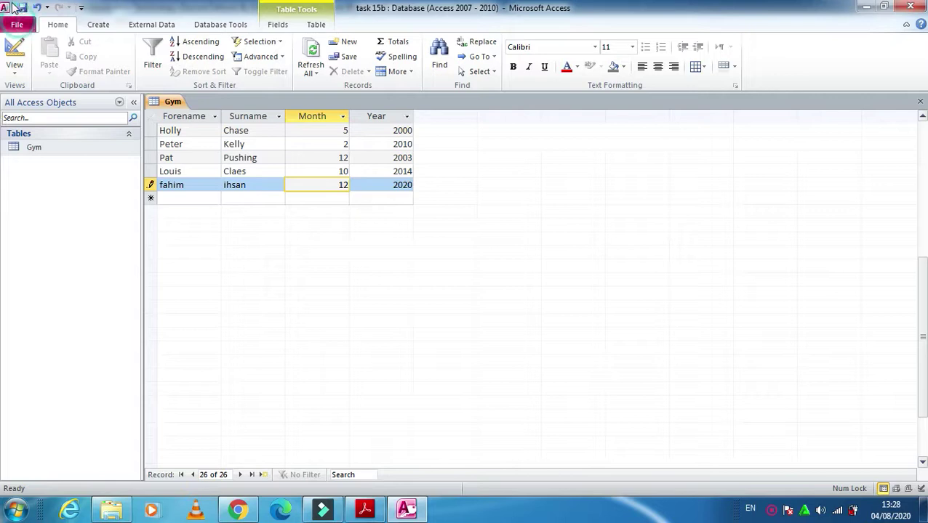
left_click(364, 511)
scroll(270, 314, "down", 1)
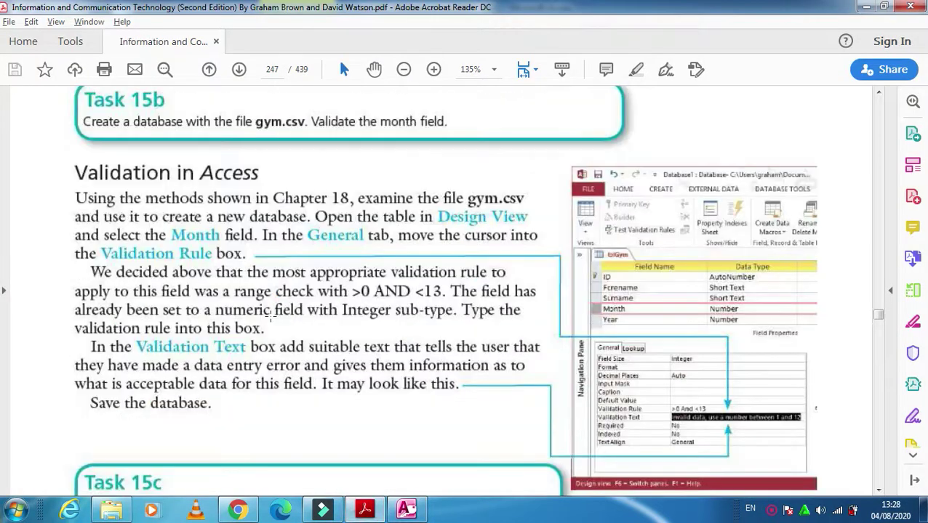
scroll(271, 315, "down", 3)
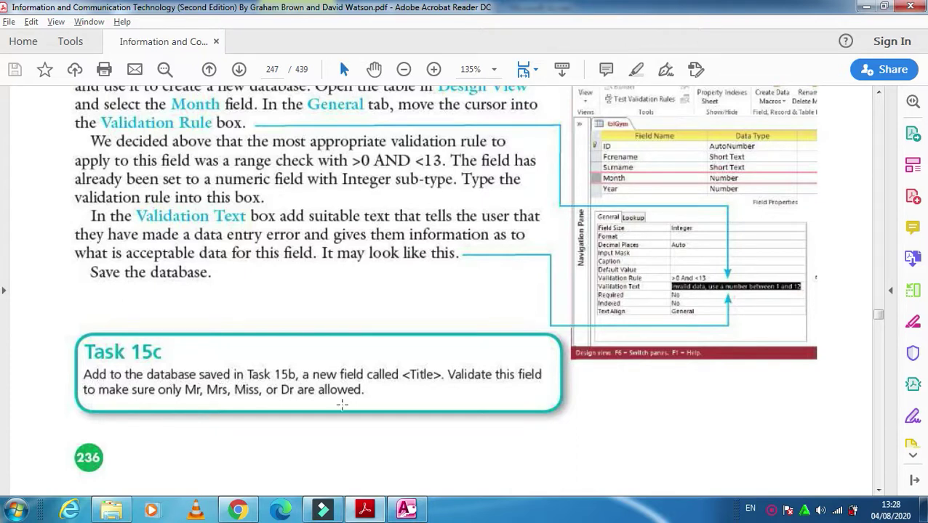
mouse_move(405, 508)
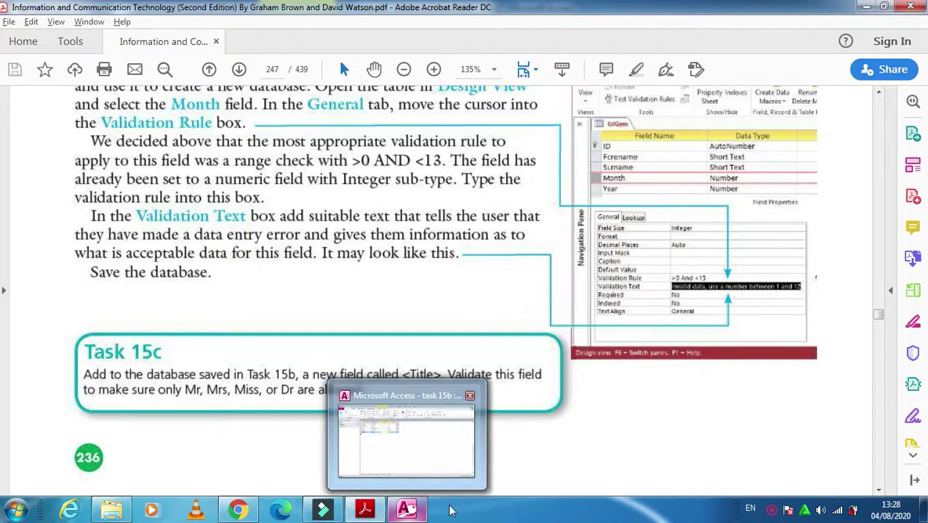
left_click(407, 509)
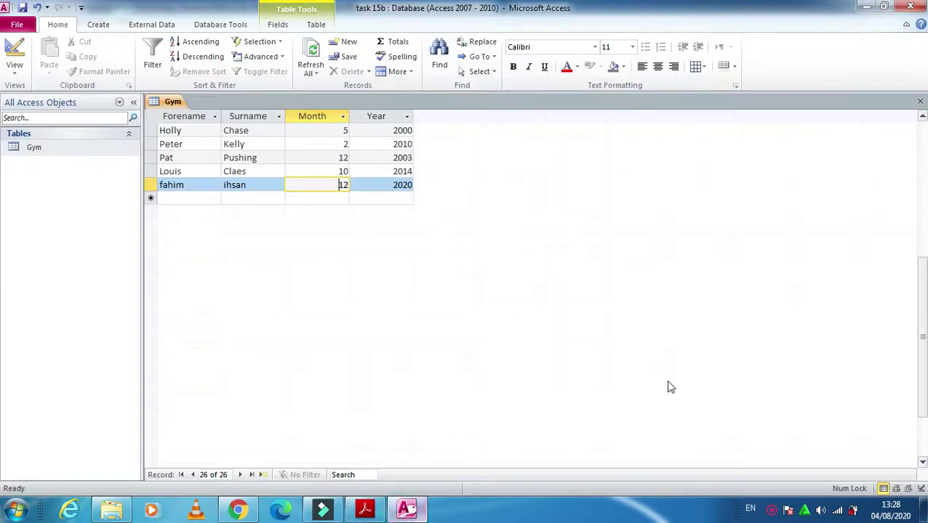
In Design View, add a Text field named Title below Year
left_click(14, 58)
left_click(187, 178)
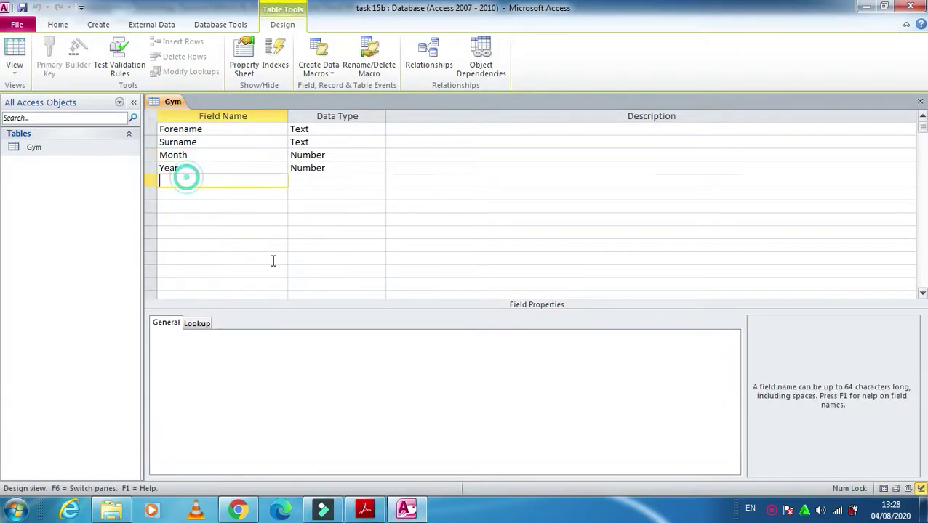
key("Caps_Lock")
type("T")
key("Caps_Lock")
type("it")
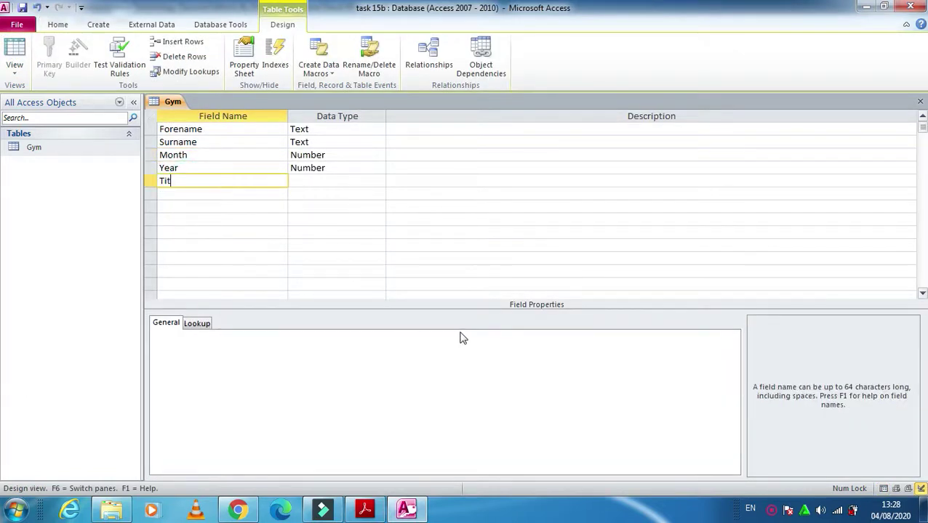
type("le")
left_click(379, 180)
left_click(326, 191)
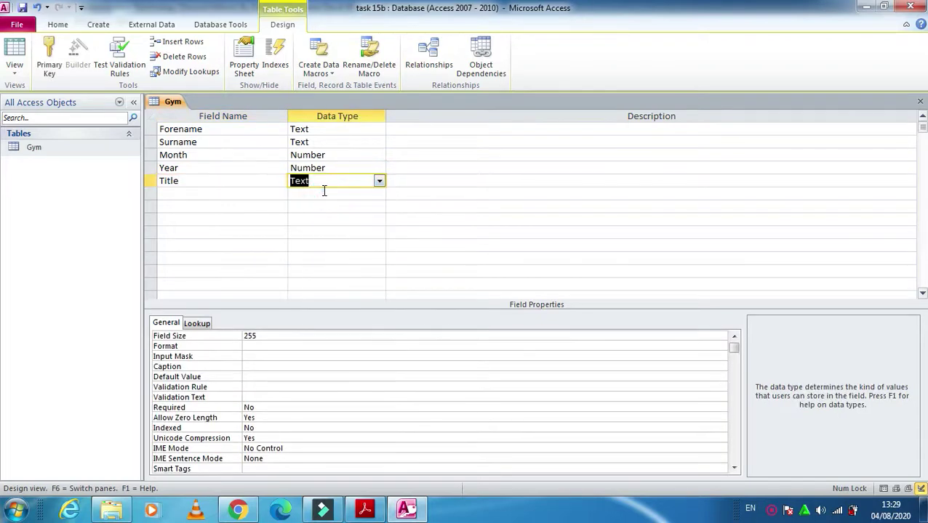
Read the task instructions in the textbook, then select Title's Validation Rule box
left_click(366, 513)
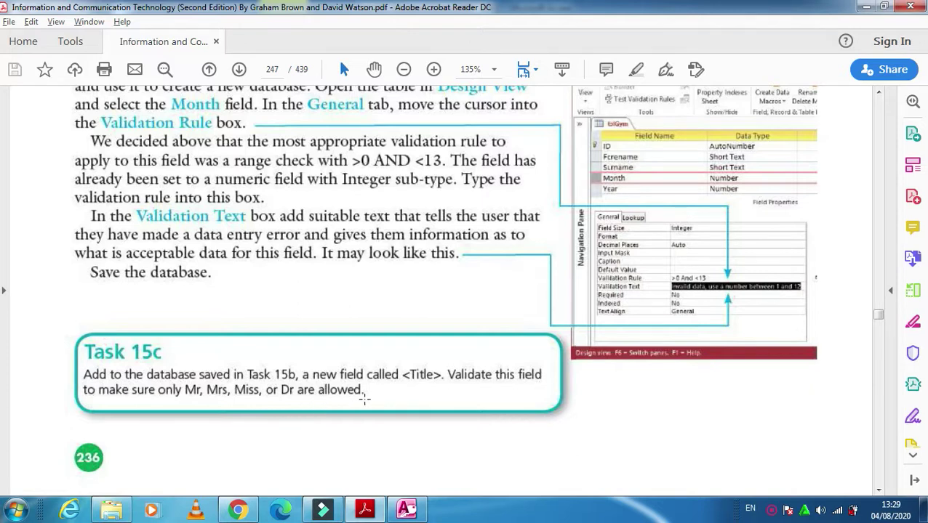
scroll(370, 384, "down", 2)
scroll(371, 384, "down", 5)
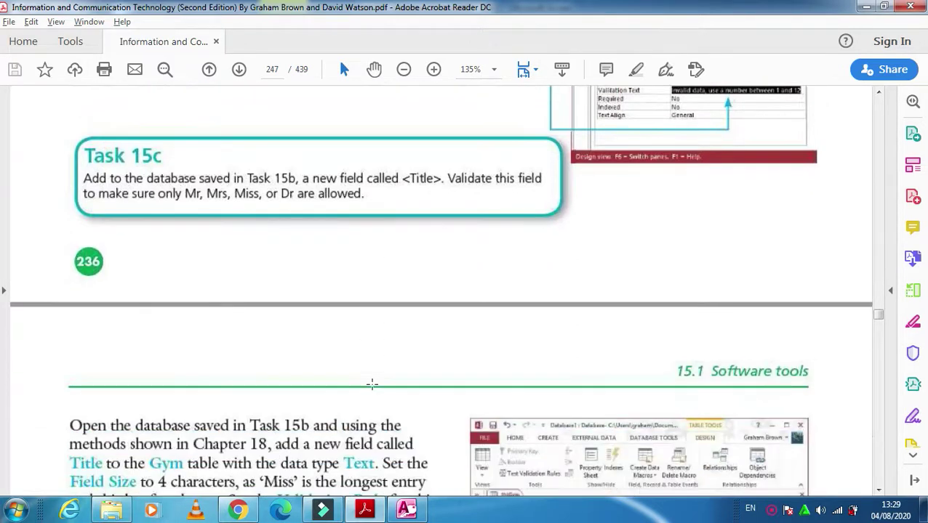
scroll(371, 384, "down", 4)
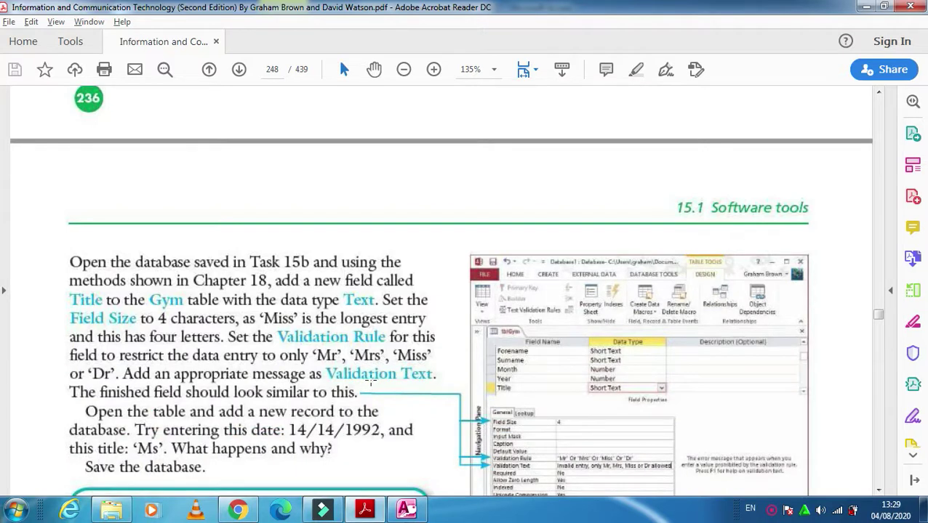
left_click(367, 509)
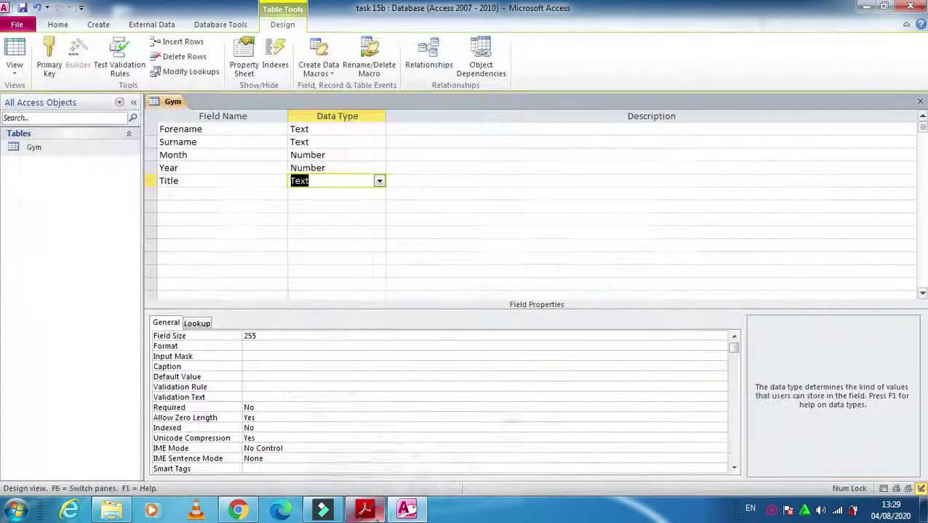
left_click(270, 386)
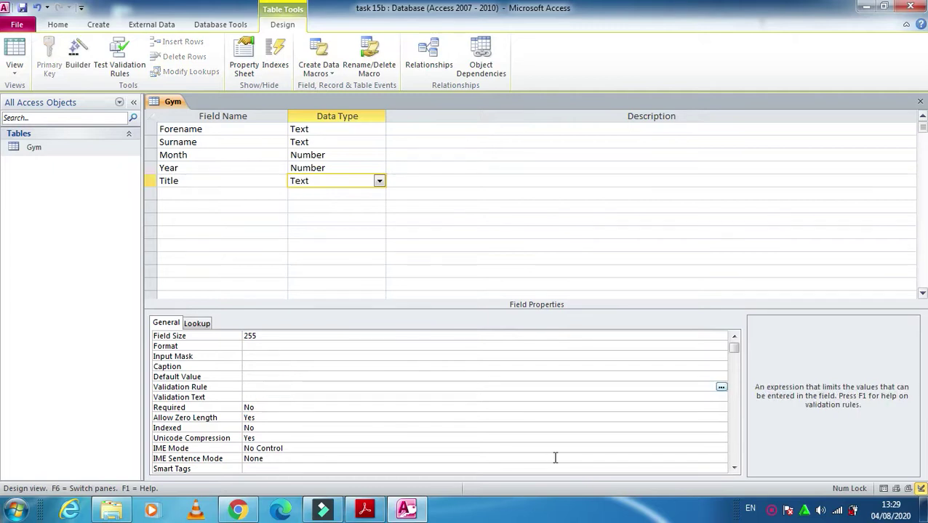
Type the Title validation rule Mr oe Mrs or Miss or Dr
key("Caps_Lock")
type("M")
key("Caps_Lock")
type("r oe")
key("Caps_Lock")
type("M")
key("Caps_Lock")
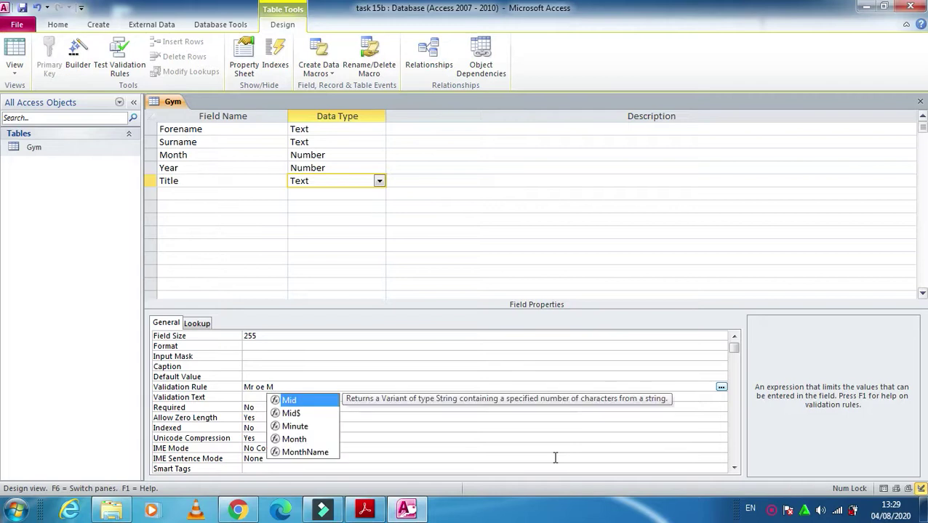
type("rs or")
key("Caps_Lock")
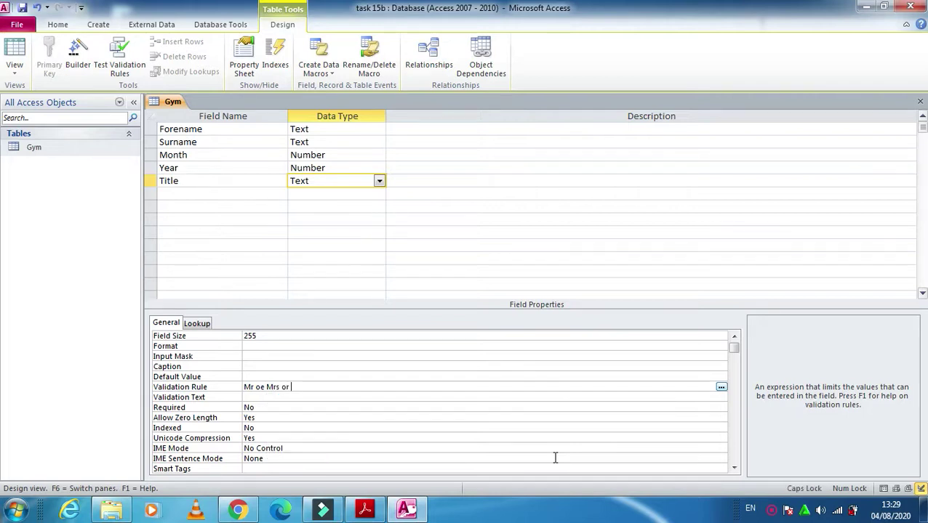
type("M")
key("Caps_Lock")
type("iss ")
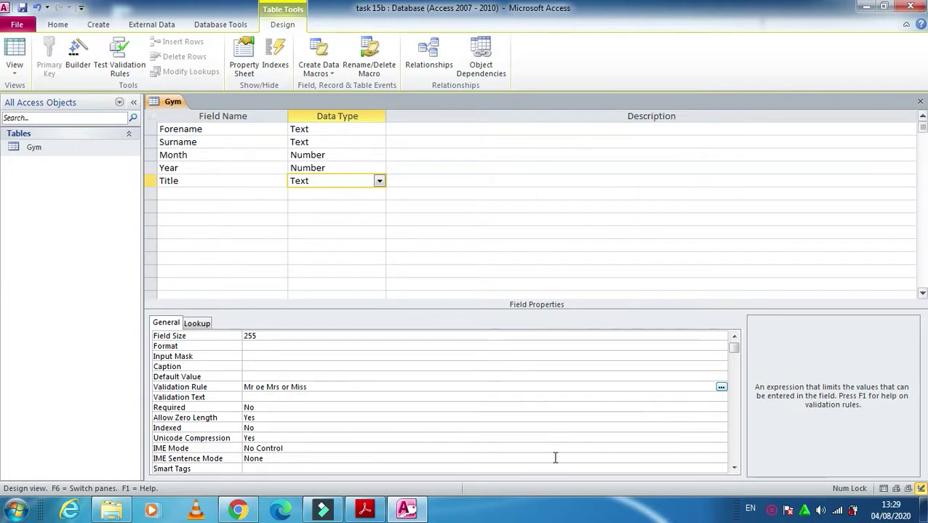
type("or")
key("Caps_Lock")
type("Dr")
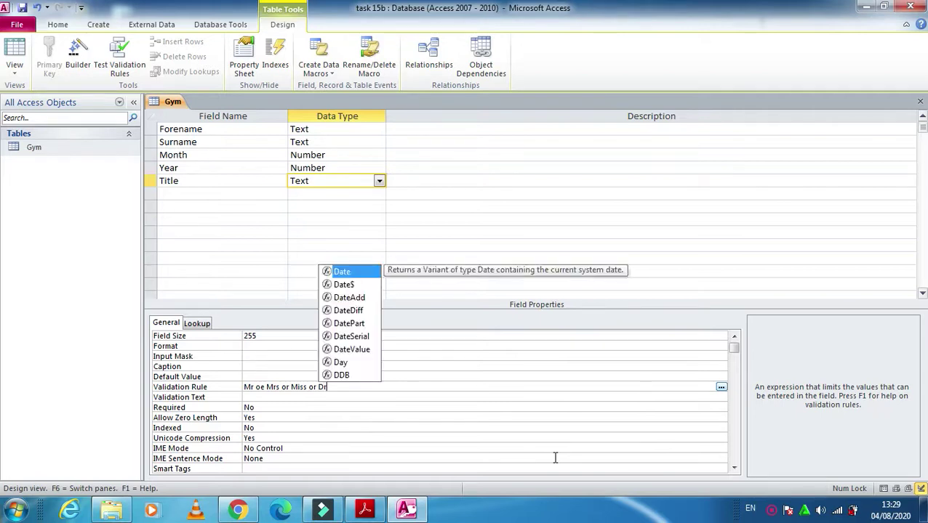
key("Caps_Lock")
type("r")
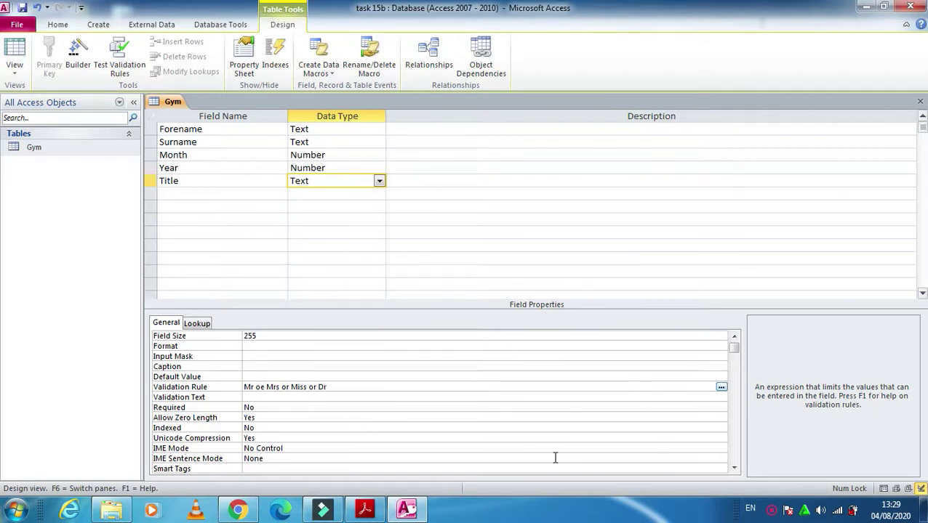
Save the design, keeping the new rule despite existing data violations
left_click(23, 7)
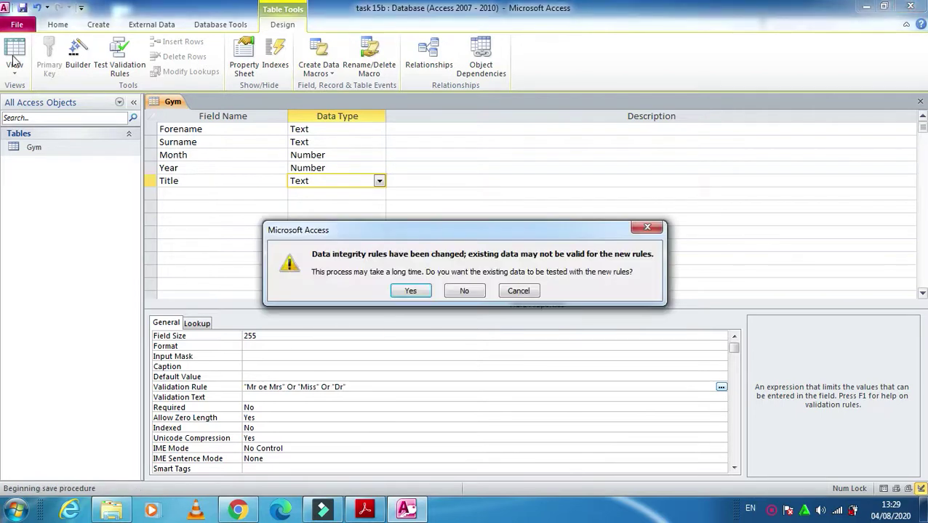
left_click(410, 291)
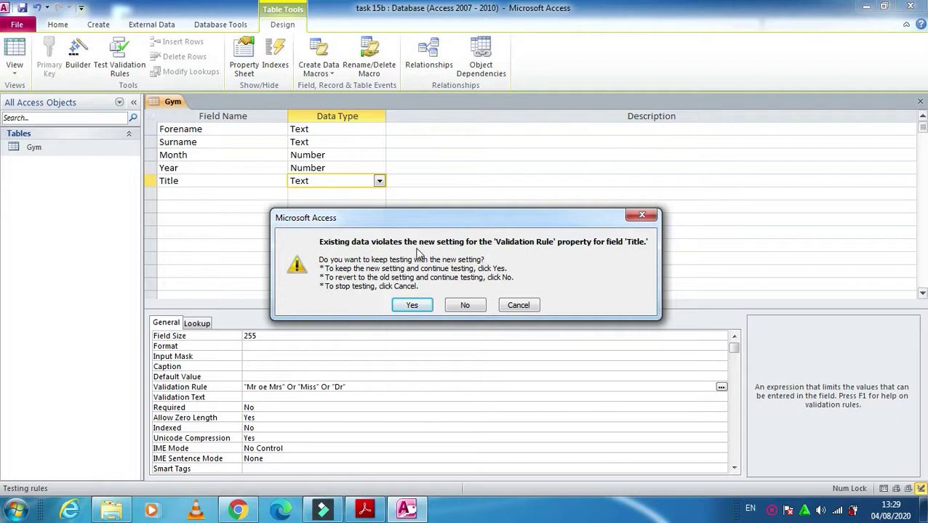
left_click(412, 305)
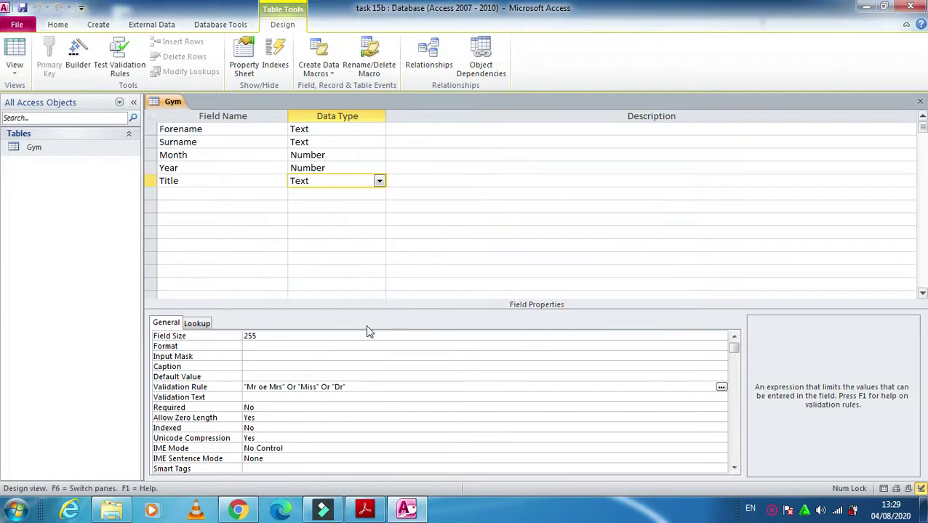
In the datasheet, enter 'mister' as the first record's Title and dismiss the rejection
left_click(18, 62)
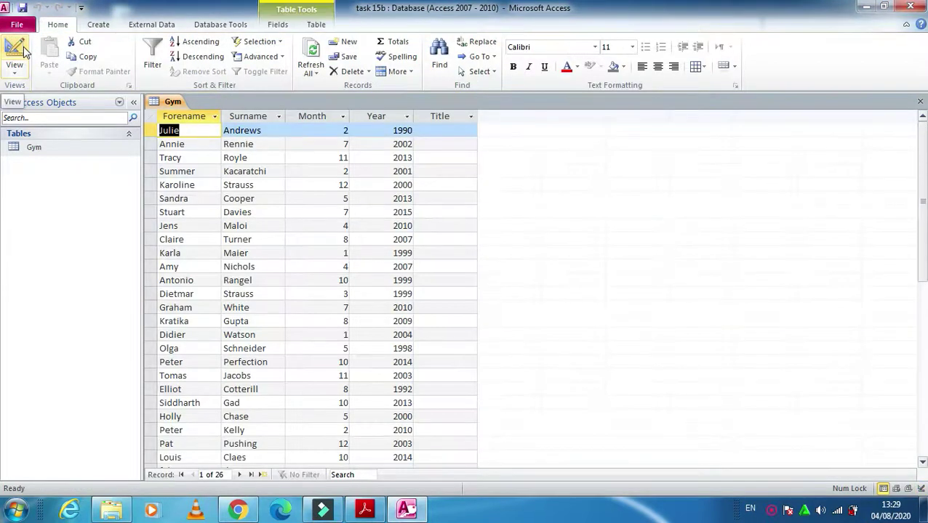
left_click(462, 131)
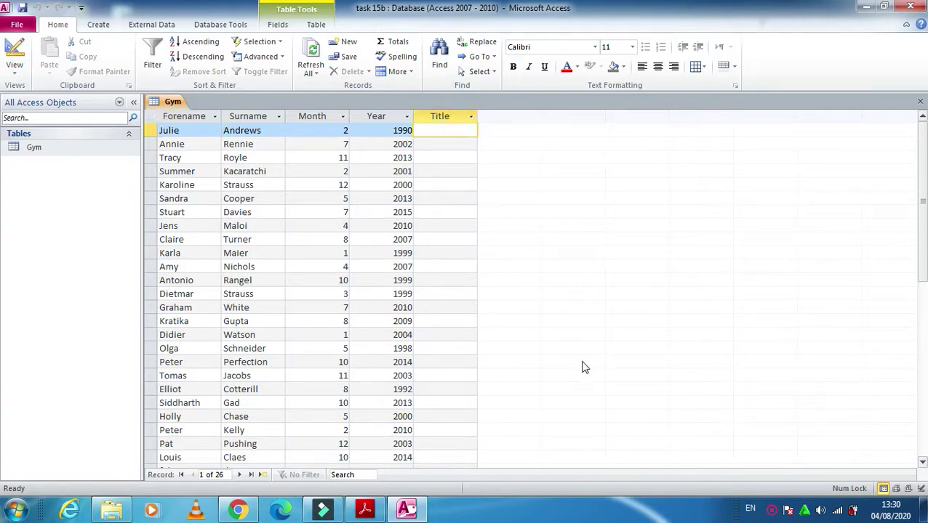
type("mister")
key("Return")
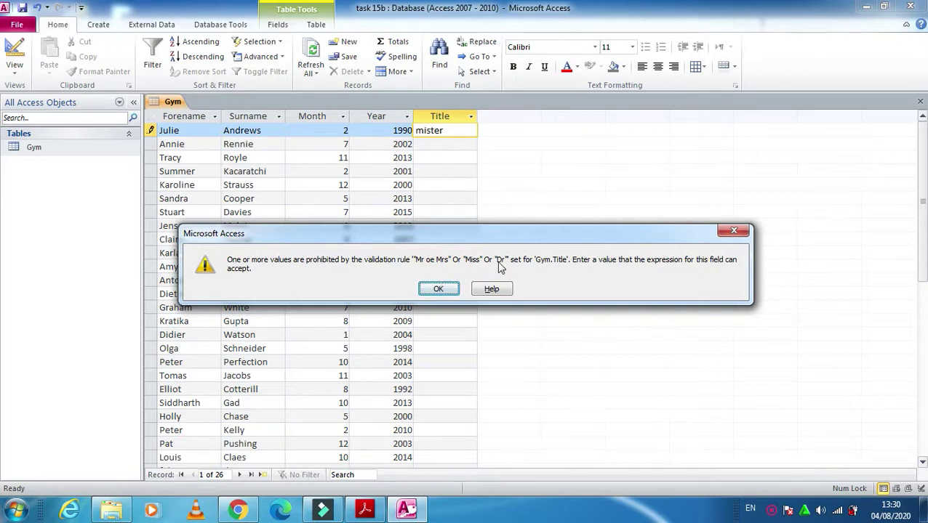
left_click(456, 288)
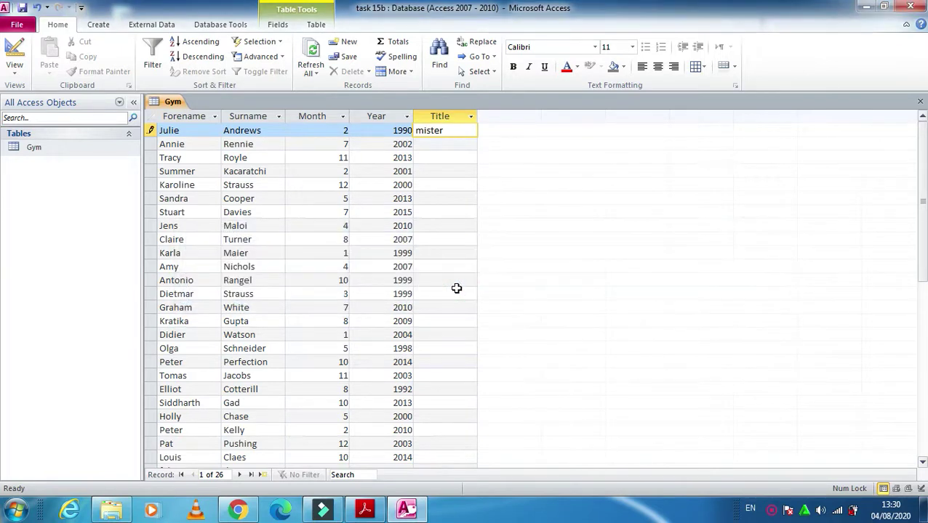
Replace the rejected entry with Miss in the first record's Title
key("BackSpace")
key("BackSpace")
key("BackSpace")
key("BackSpace")
key("BackSpace")
key("BackSpace")
key("Caps_Lock")
type("M")
key("Caps_Lock")
type("iss")
key("Down")
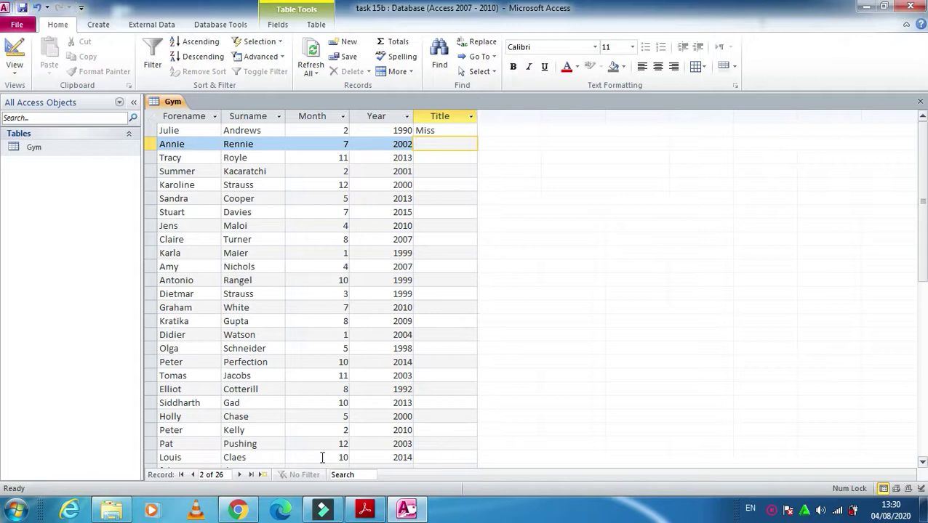
Scroll the textbook from Task 15c to the Task 15d Validation in Excel instructions
left_click(365, 508)
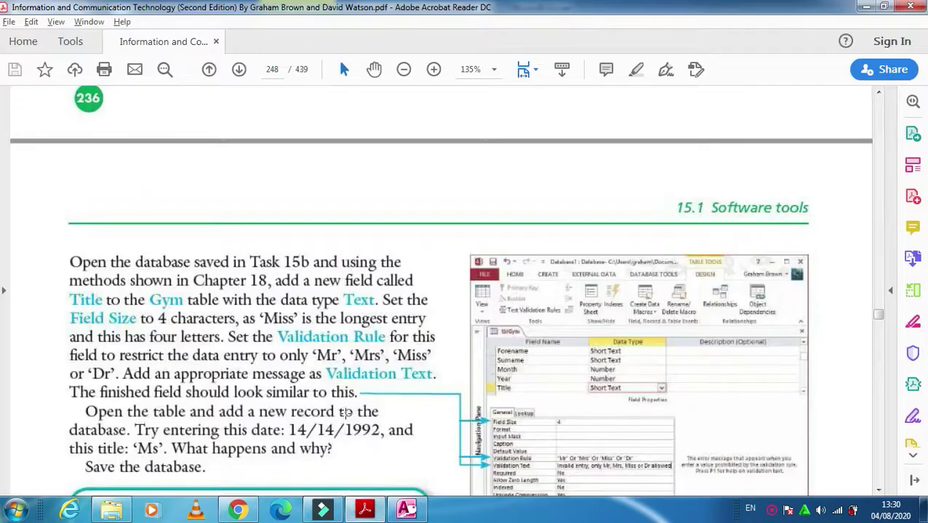
scroll(349, 412, "up", 3)
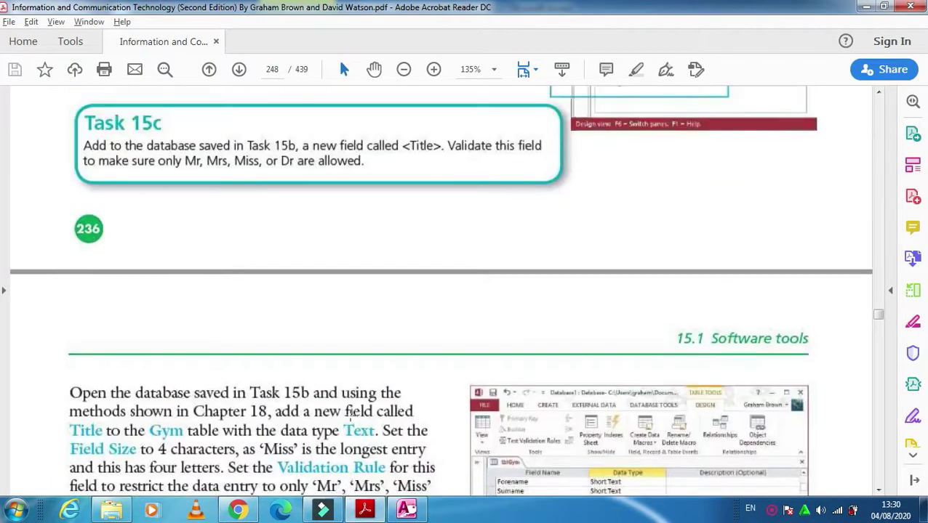
scroll(348, 412, "down", 7)
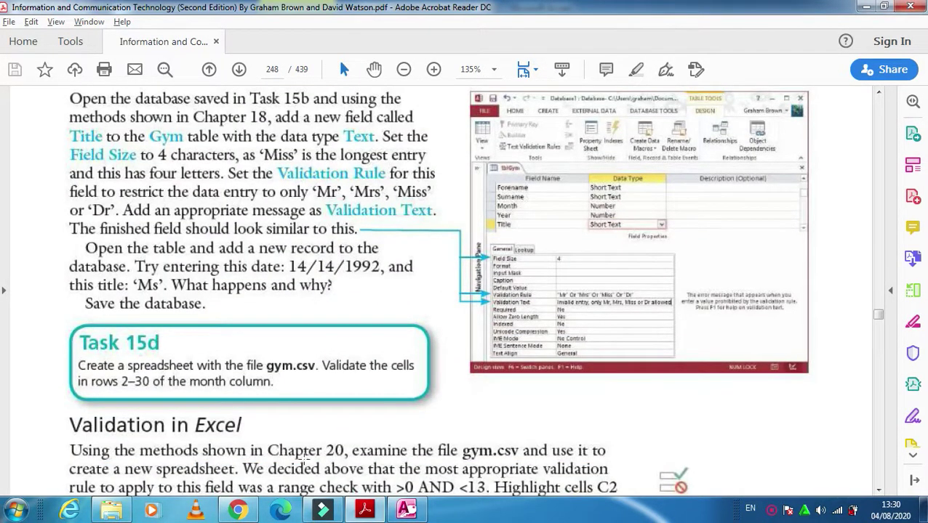
Return to Access and close the Gym table's tab
mouse_move(388, 511)
left_click(406, 510)
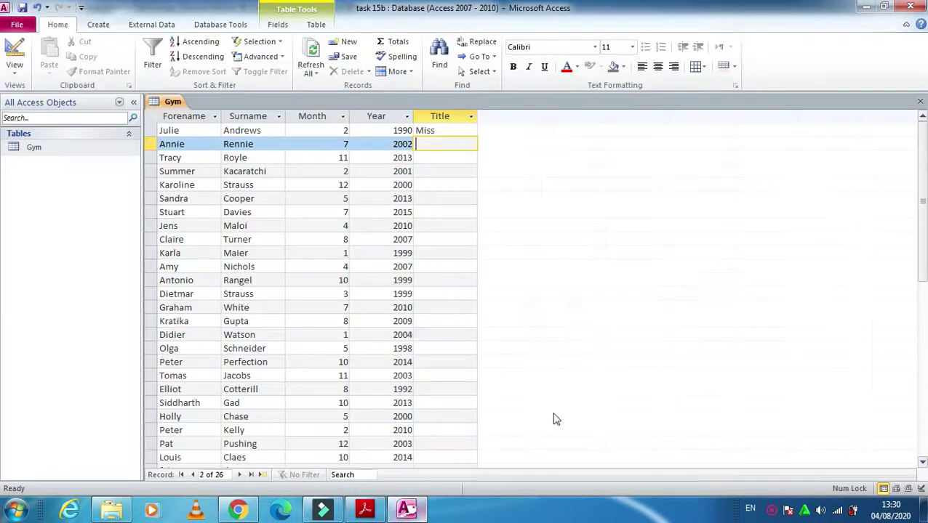
left_click(919, 101)
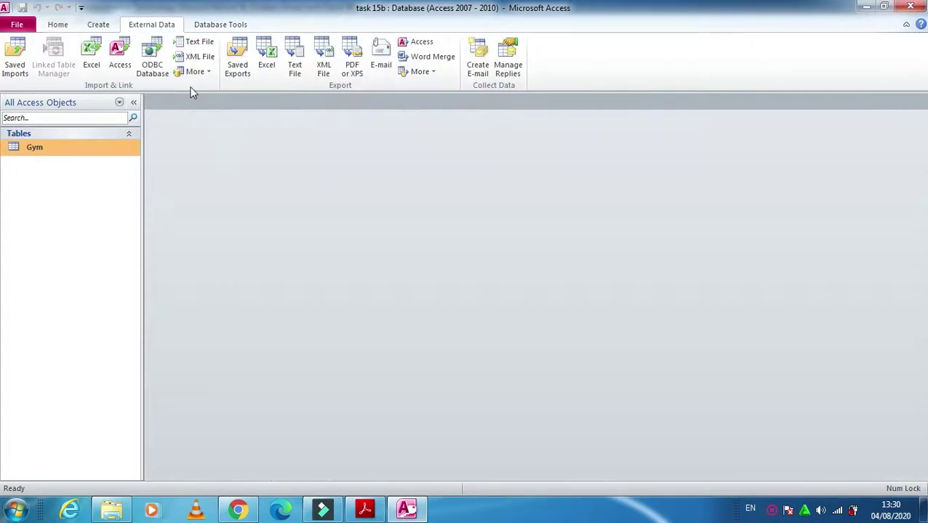